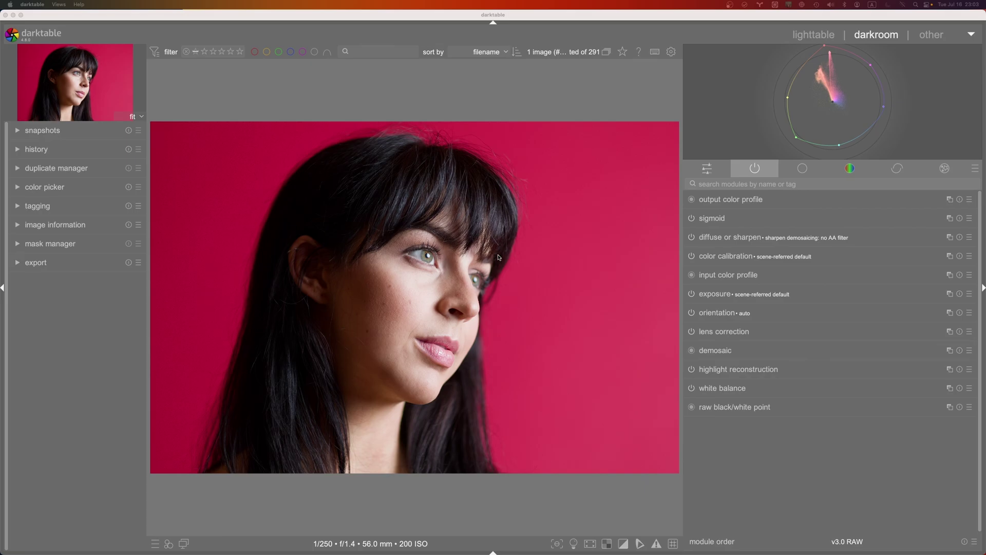
- Review the sigmoid module's contrast and primaries settings, then collapse the module
{"action": "left_click", "coordinate": [377, 267]}
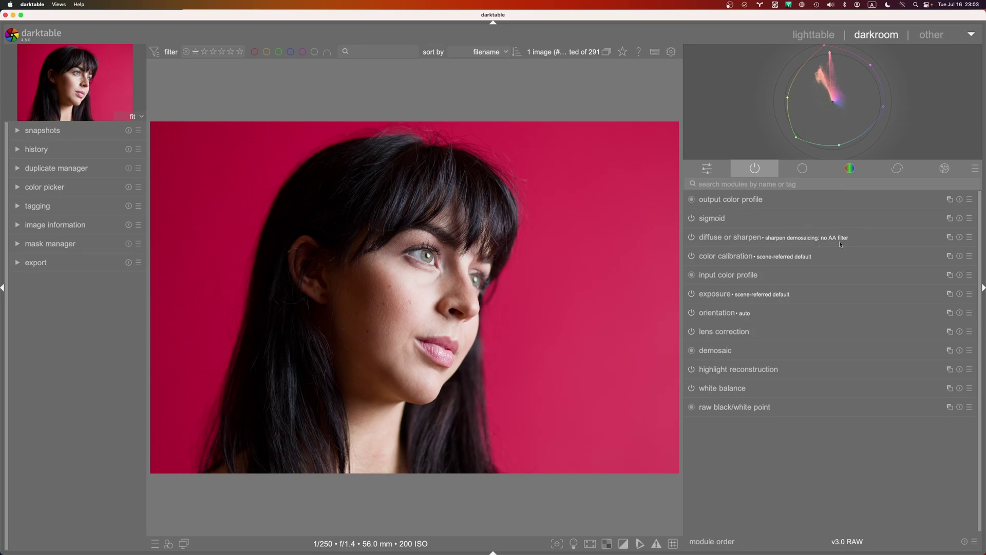
{"action": "left_click", "coordinate": [743, 217]}
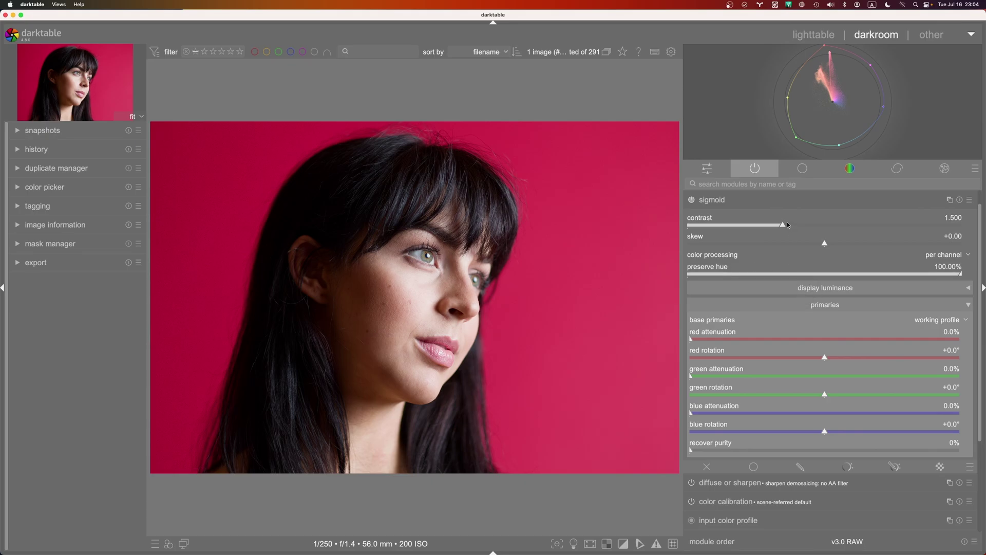
{"action": "left_click", "coordinate": [772, 203]}
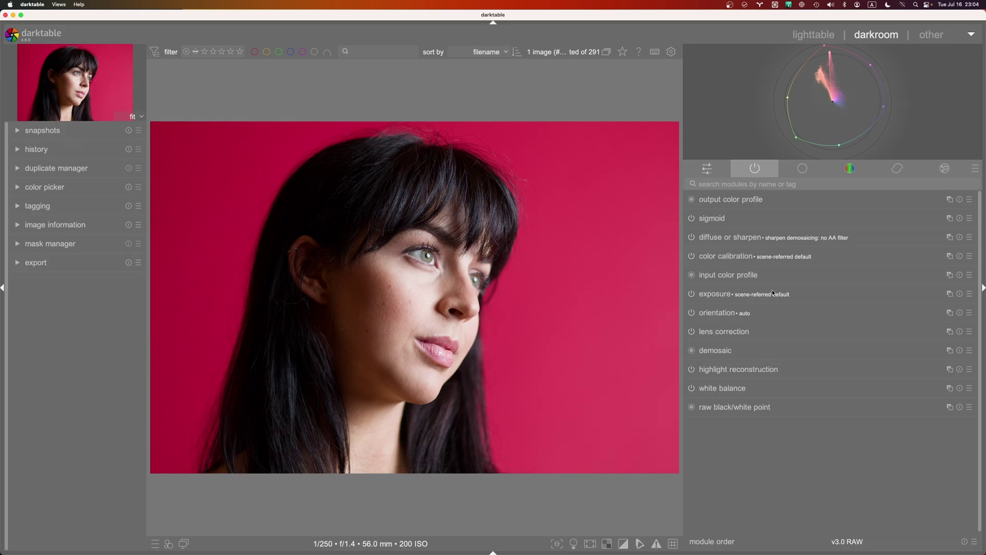
- Raise the image exposure to about +0.790 EV, checking for clipped areas with the clipping indicator
{"action": "left_click", "coordinate": [777, 294]}
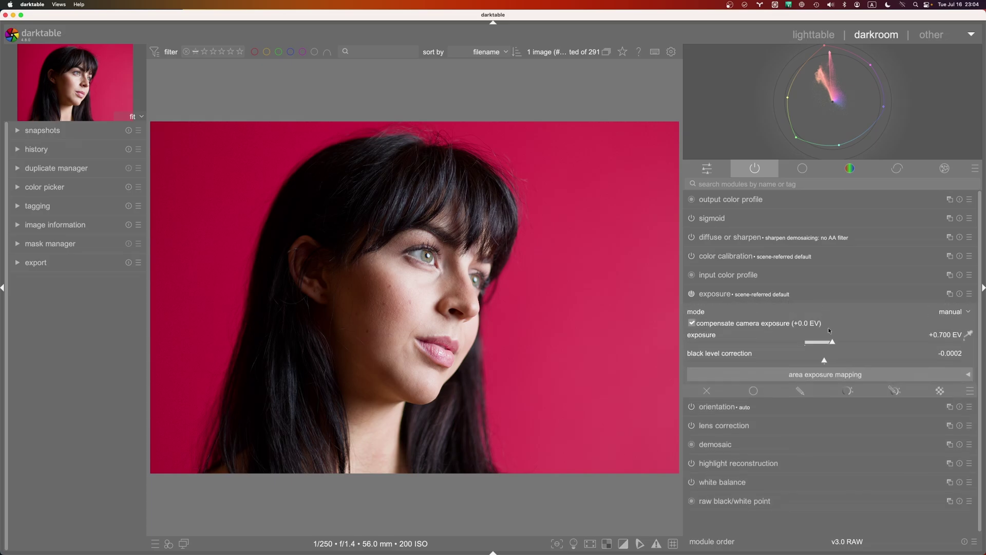
{"action": "left_click", "coordinate": [840, 340]}
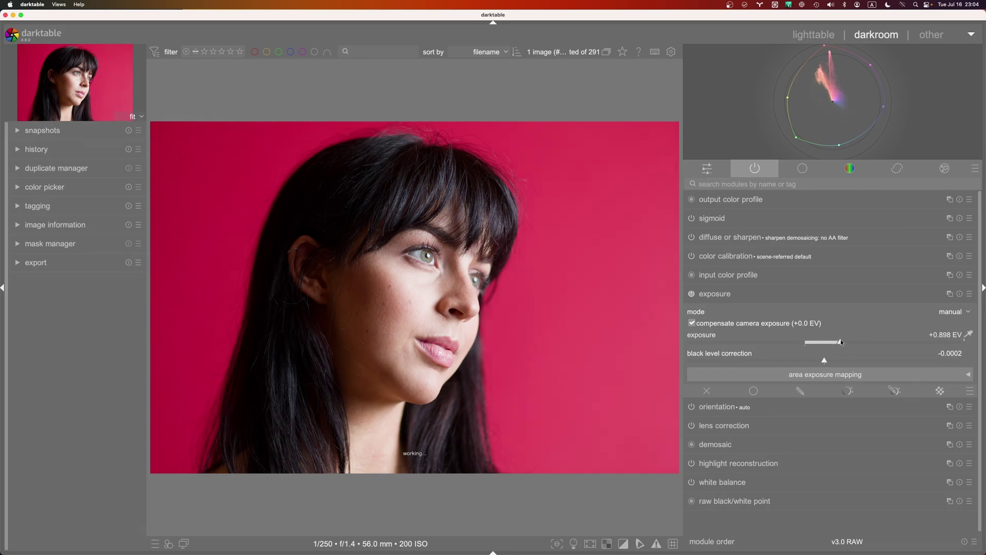
{"action": "left_click", "coordinate": [842, 341]}
{"action": "left_click", "coordinate": [623, 543]}
{"action": "left_click", "coordinate": [852, 341]}
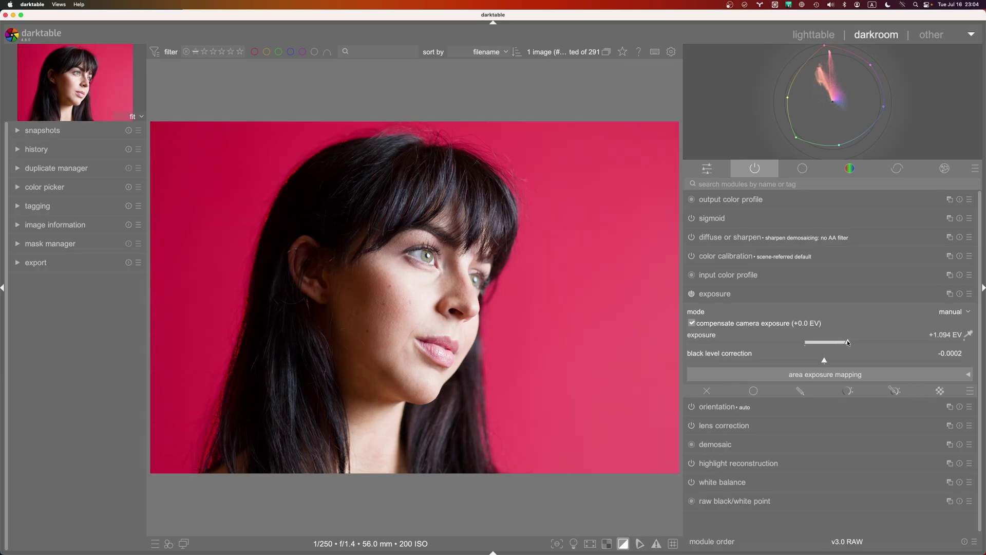
{"action": "left_click", "coordinate": [843, 342]}
{"action": "left_click", "coordinate": [748, 292]}
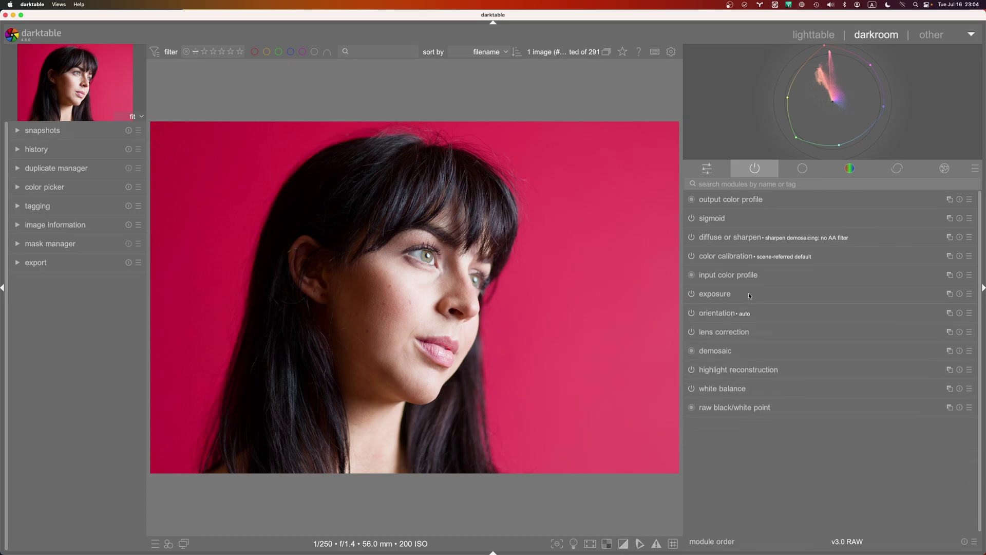
{"action": "left_click", "coordinate": [753, 294]}
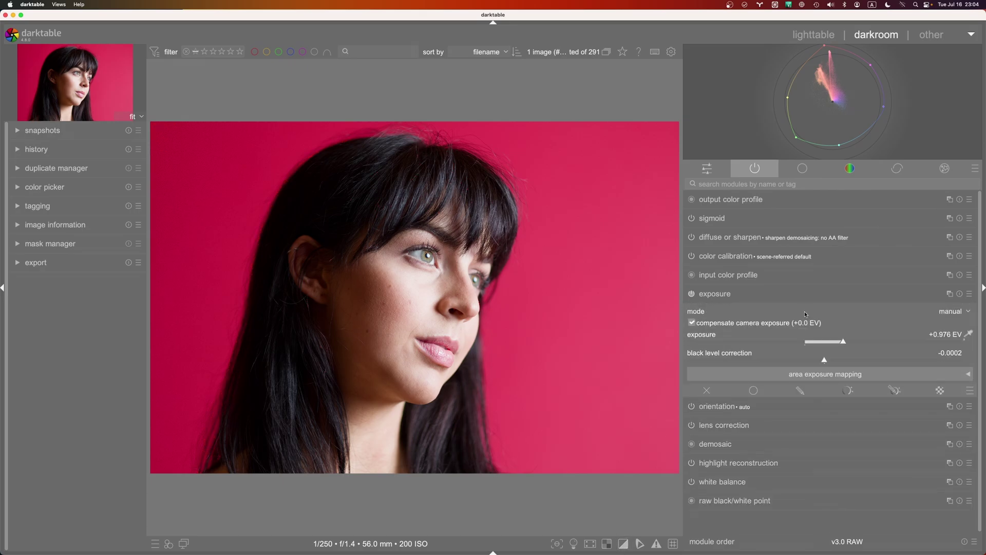
{"action": "left_click", "coordinate": [835, 341]}
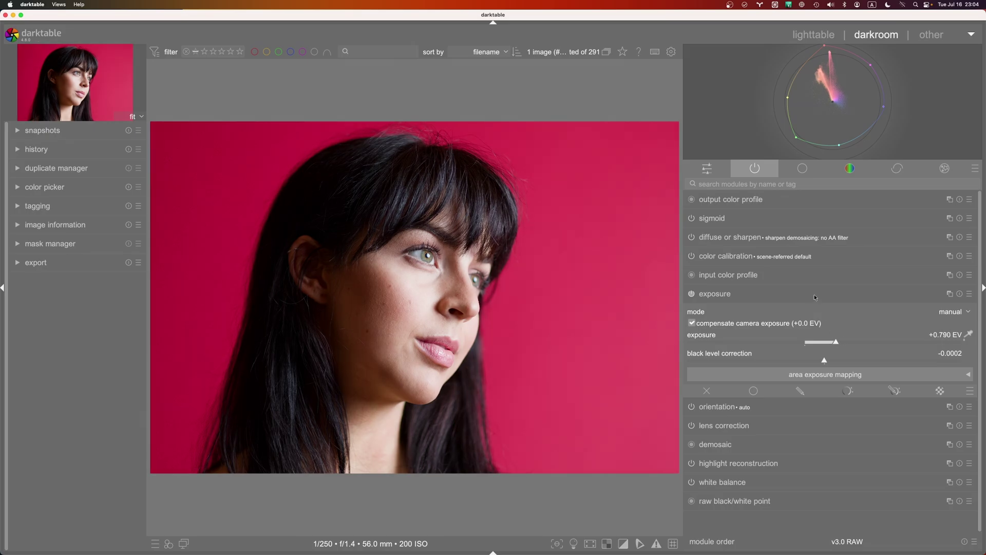
{"action": "left_click", "coordinate": [816, 293]}
- Try increasing the red attenuation in sigmoid's primaries to about 32.5%
{"action": "mouse_move", "coordinate": [952, 137]}
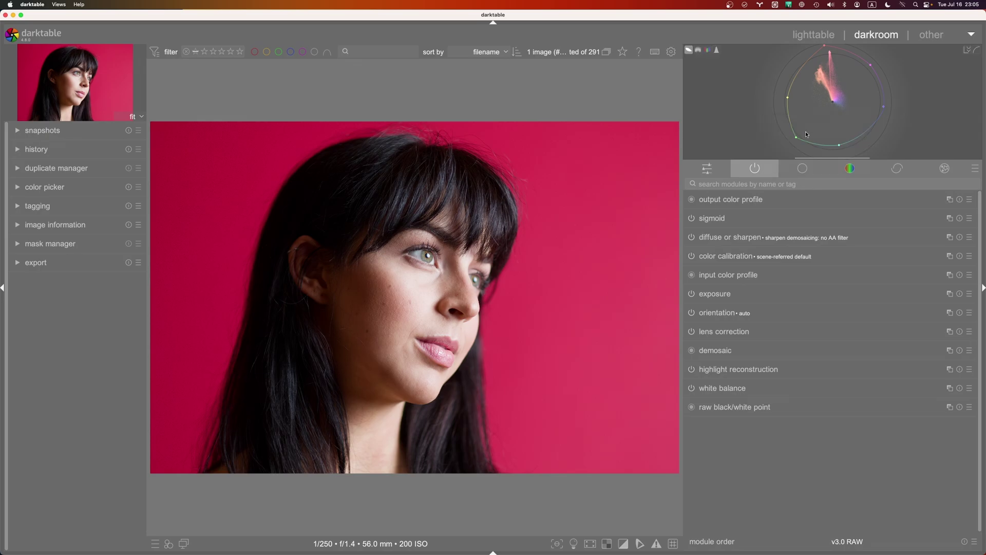
{"action": "left_click", "coordinate": [756, 221]}
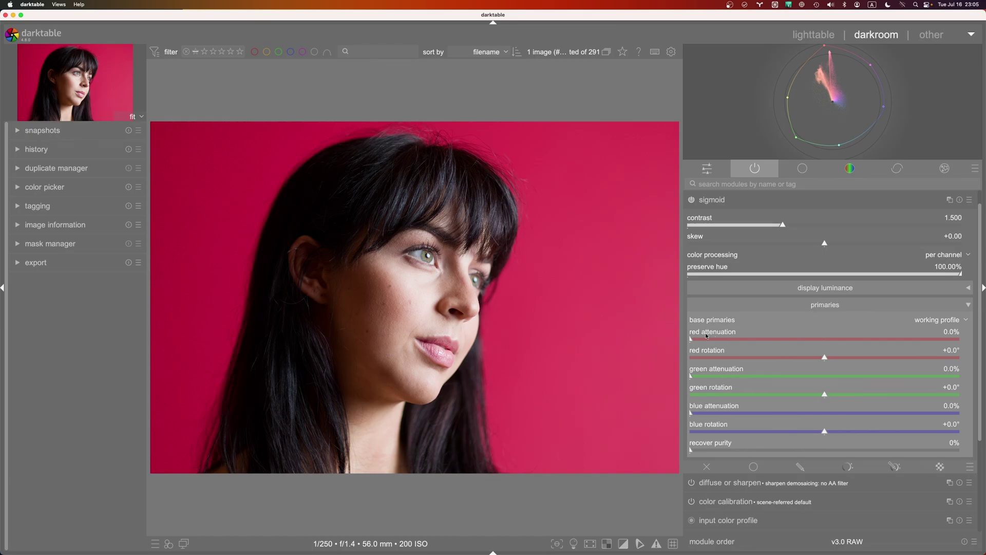
{"action": "left_click_drag", "start_coordinate": [694, 339], "coordinate": [716, 338]}
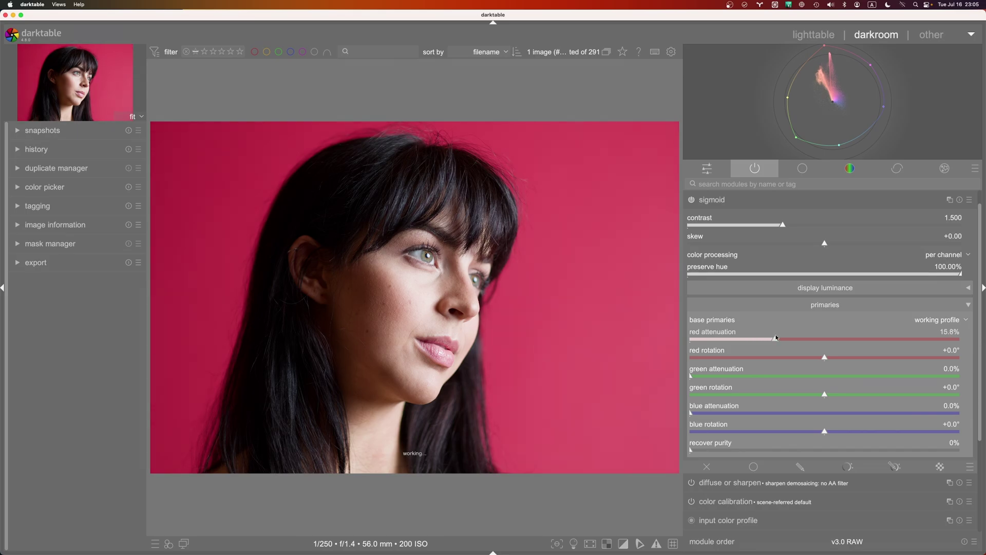
{"action": "scroll", "coordinate": [718, 337], "scroll_direction": "up", "scroll_amount": 3}
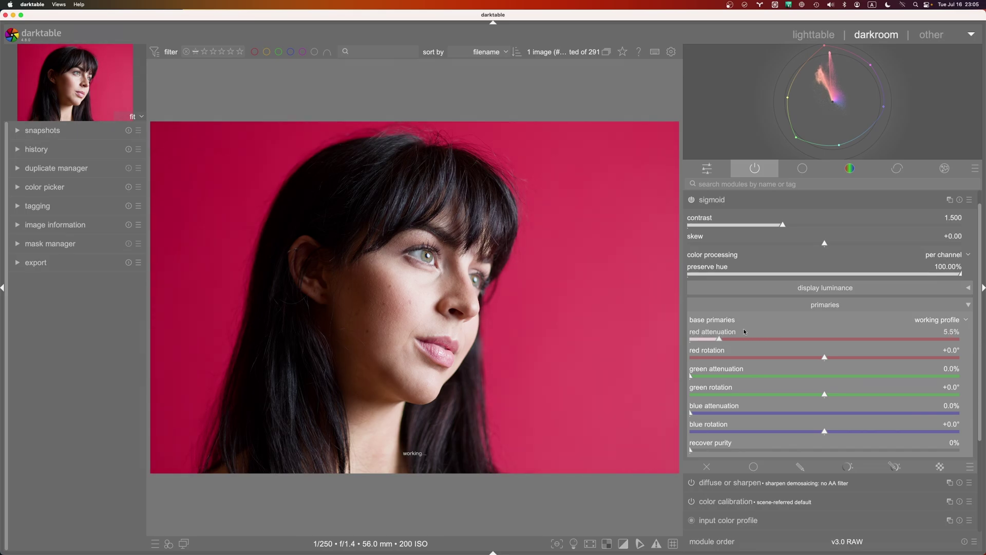
{"action": "left_click_drag", "start_coordinate": [743, 331], "coordinate": [693, 339]}
{"action": "left_click_drag", "start_coordinate": [718, 341], "coordinate": [820, 328]}
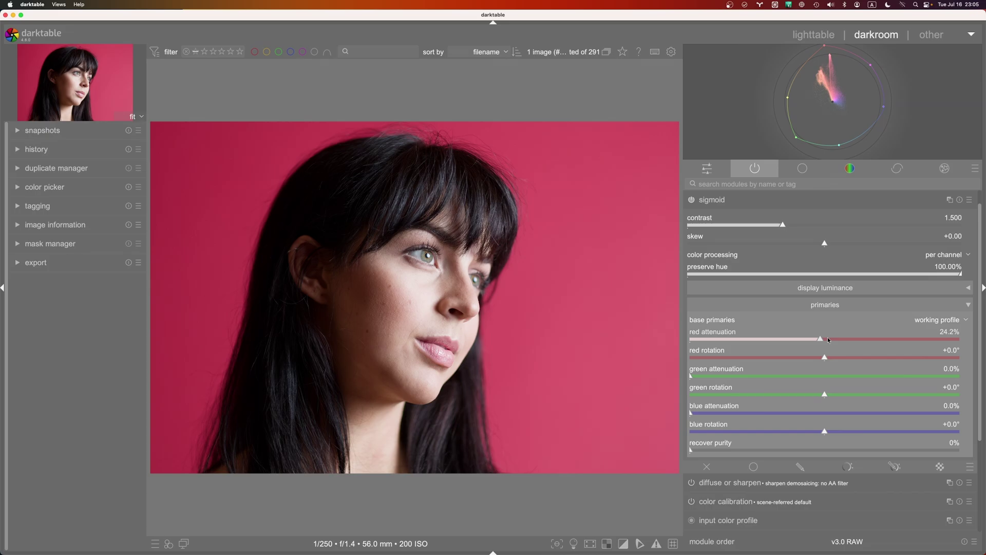
{"action": "left_click_drag", "start_coordinate": [827, 339], "coordinate": [865, 340]}
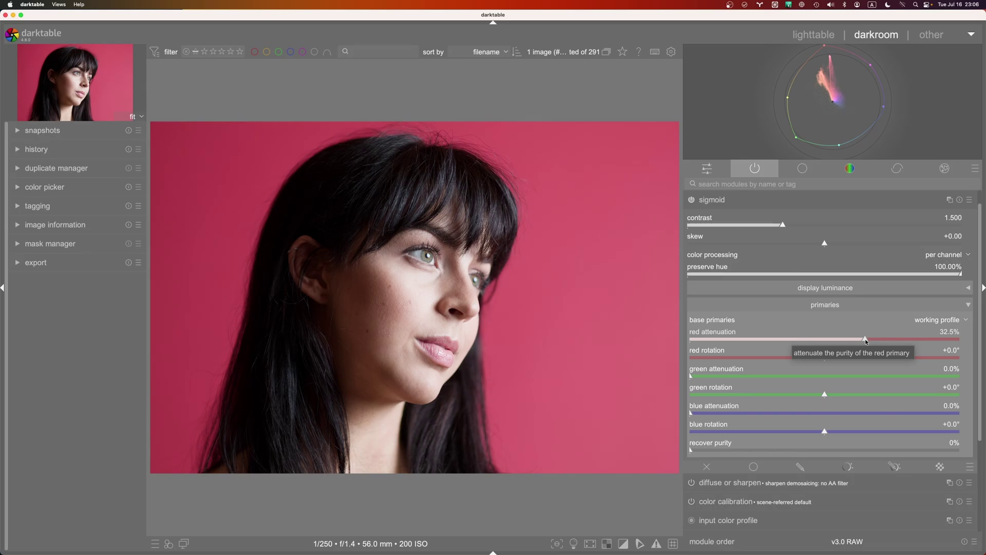
- Reduce sigmoid's red attenuation to about 1.4%
{"action": "left_click_drag", "start_coordinate": [865, 339], "coordinate": [810, 337]}
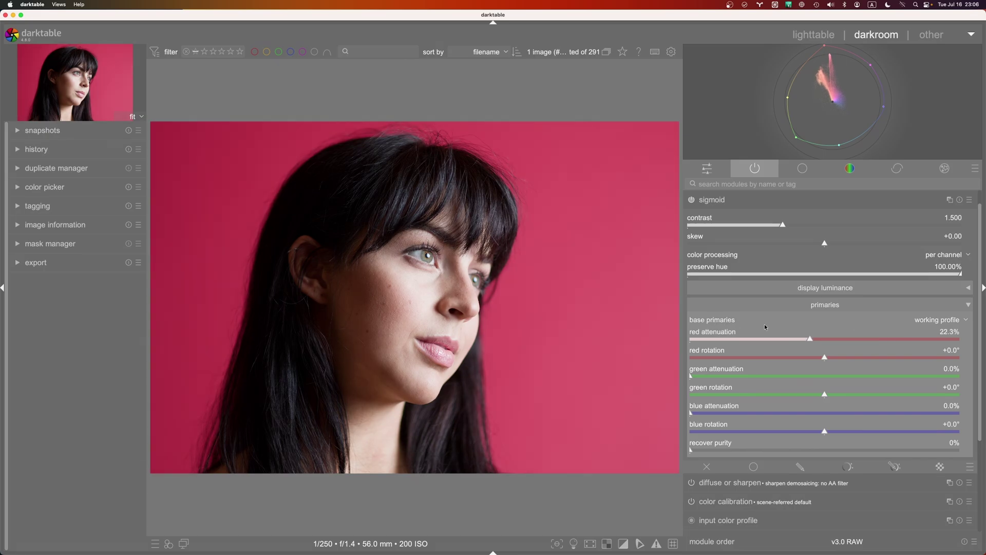
{"action": "left_click", "coordinate": [695, 331]}
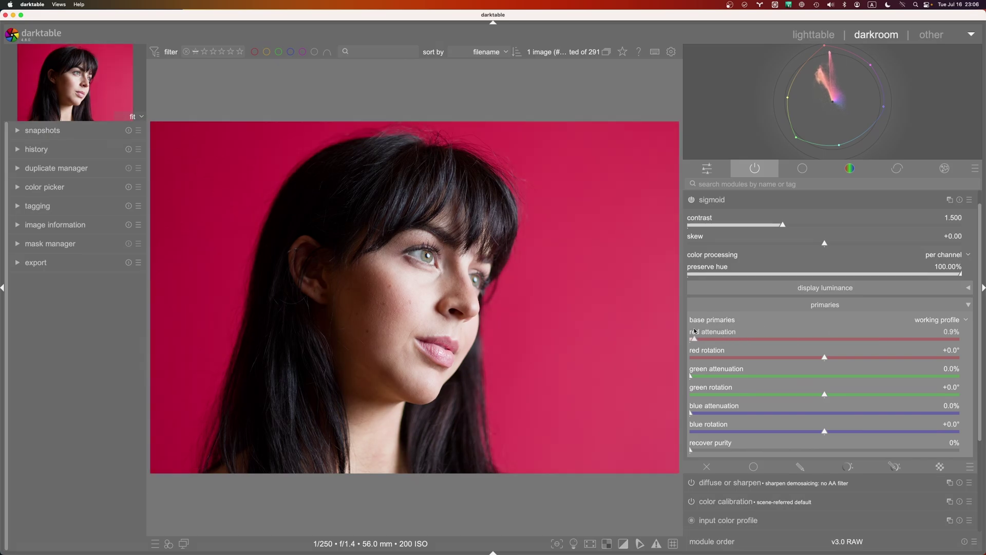
{"action": "mouse_move", "coordinate": [694, 331]}
{"action": "left_mouse_down"}
{"action": "mouse_move", "coordinate": [930, 339]}
{"action": "mouse_move", "coordinate": [697, 332]}
{"action": "left_mouse_up"}
- Try the green attenuation at about 31.9% and the blue attenuation, resetting both to 0%
{"action": "left_click_drag", "start_coordinate": [691, 375], "coordinate": [808, 380]}
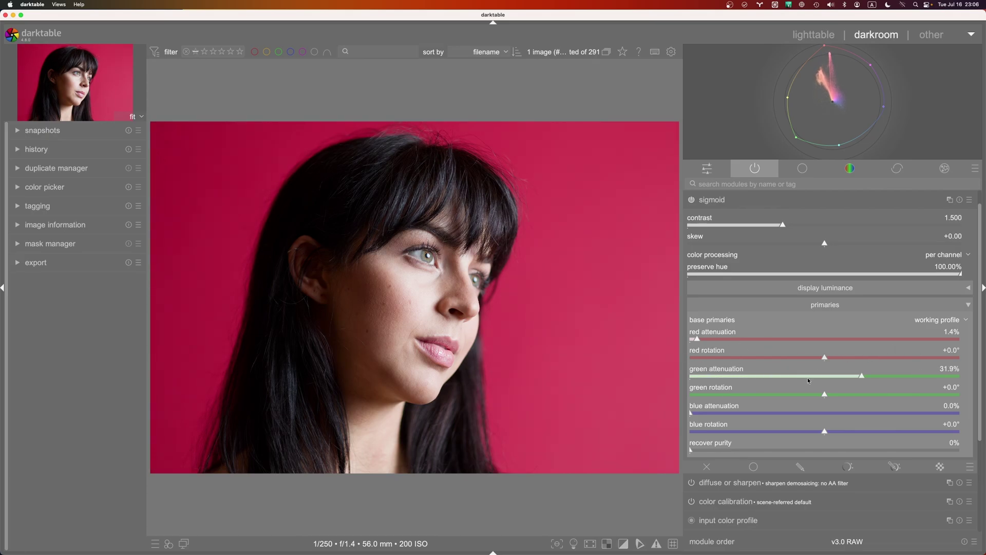
{"action": "left_click_drag", "start_coordinate": [694, 414], "coordinate": [625, 388]}
{"action": "left_click_drag", "start_coordinate": [773, 379], "coordinate": [690, 382]}
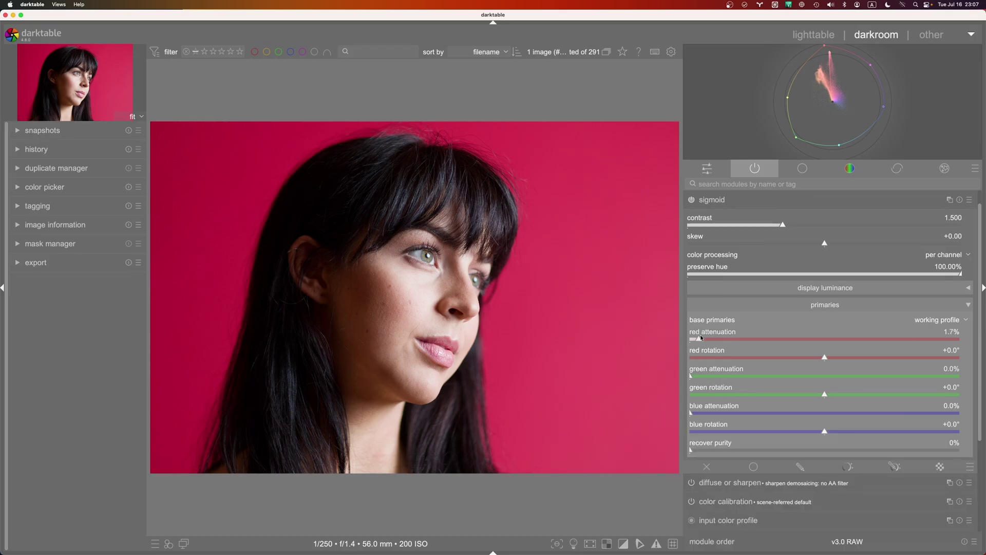
- Try a red attenuation of about 19.0% with the recover purity setting, resetting both to 0%
{"action": "left_click_drag", "start_coordinate": [700, 339], "coordinate": [792, 344]}
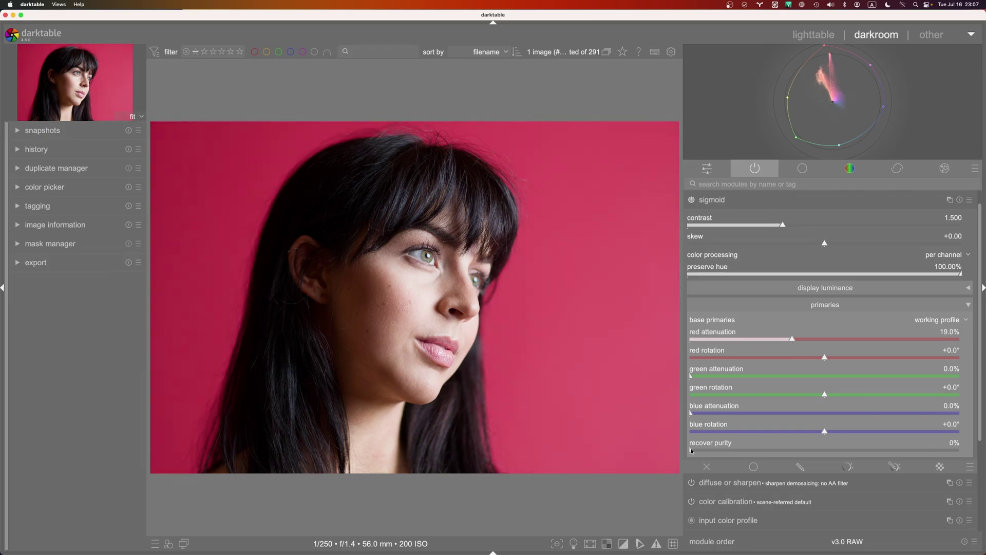
{"action": "left_click_drag", "start_coordinate": [690, 451], "coordinate": [678, 415]}
{"action": "left_click_drag", "start_coordinate": [784, 332], "coordinate": [682, 340]}
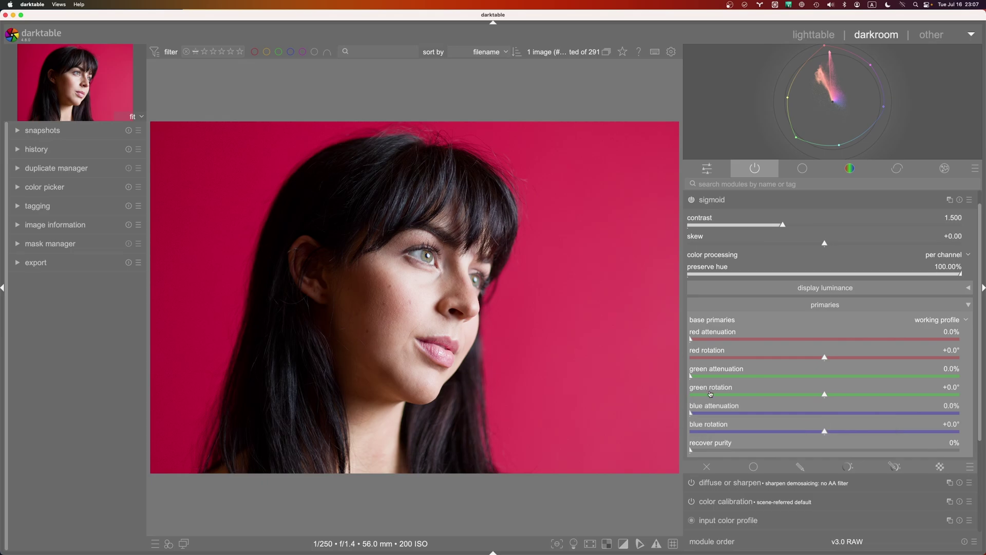
- Switch to the hue color wheel image in Preview, and enlarge and reposition its window to examine the hue degrees
{"action": "key", "text": "super+Tab"}
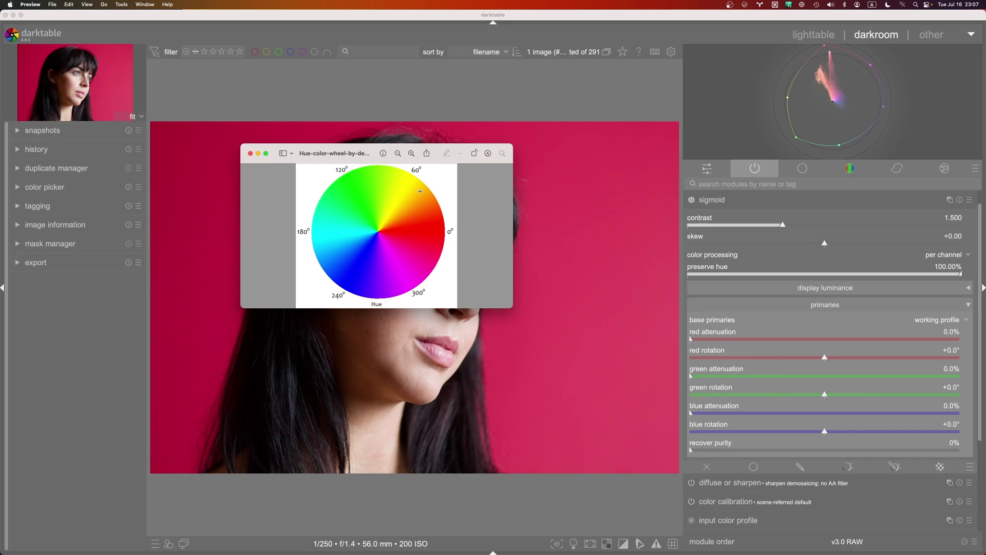
{"action": "left_click_drag", "start_coordinate": [241, 145], "coordinate": [162, 47]}
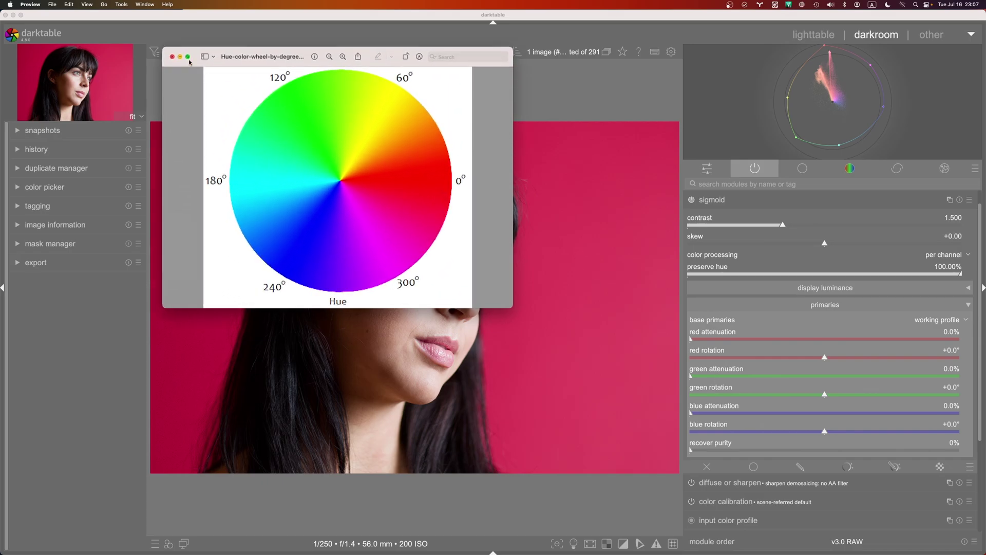
{"action": "left_click_drag", "start_coordinate": [510, 301], "coordinate": [541, 331]}
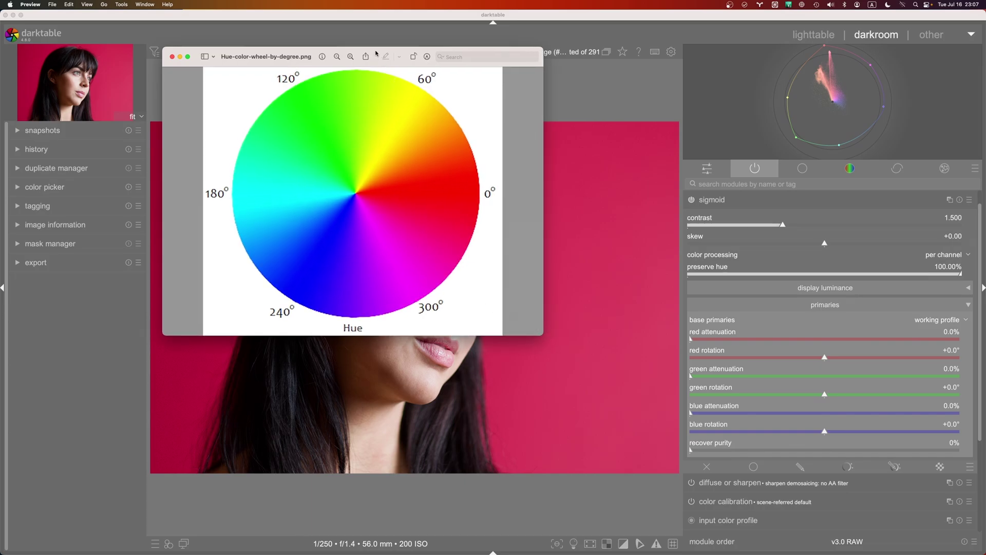
{"action": "left_click_drag", "start_coordinate": [382, 62], "coordinate": [308, 84]}
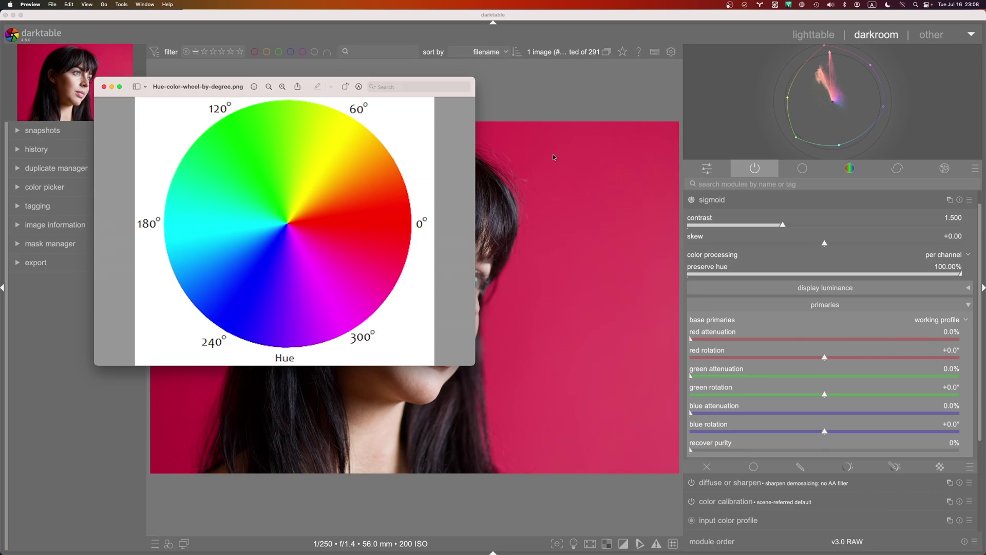
- Switch back to darktable, try a positive red rotation in sigmoid's primaries, and reset it to 0°
{"action": "left_click", "coordinate": [725, 255]}
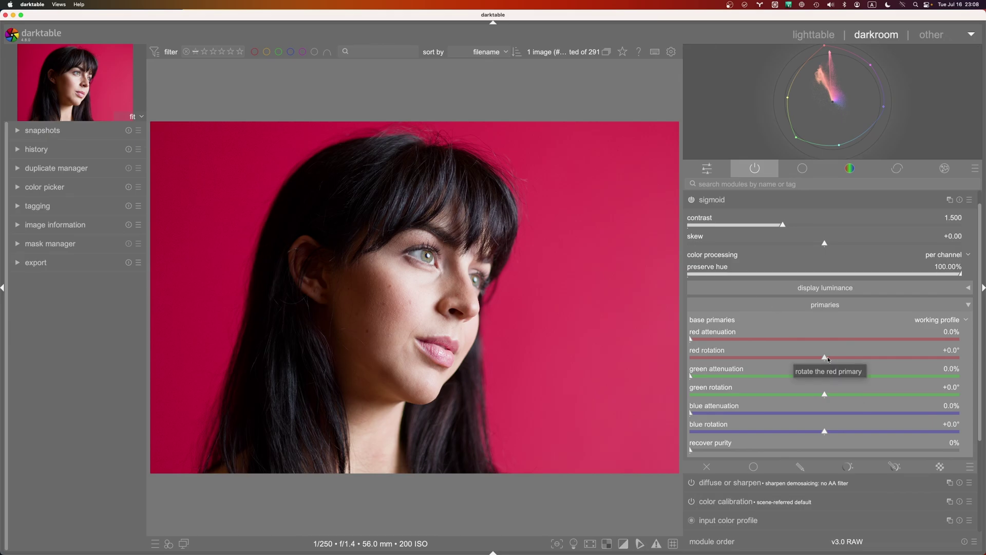
{"action": "mouse_move", "coordinate": [831, 359]}
{"action": "left_mouse_down"}
{"action": "mouse_move", "coordinate": [985, 354]}
{"action": "mouse_move", "coordinate": [903, 363]}
{"action": "mouse_move", "coordinate": [671, 355]}
{"action": "mouse_move", "coordinate": [899, 365]}
{"action": "mouse_move", "coordinate": [845, 364]}
{"action": "left_mouse_up"}
{"action": "double_click", "coordinate": [844, 362]}
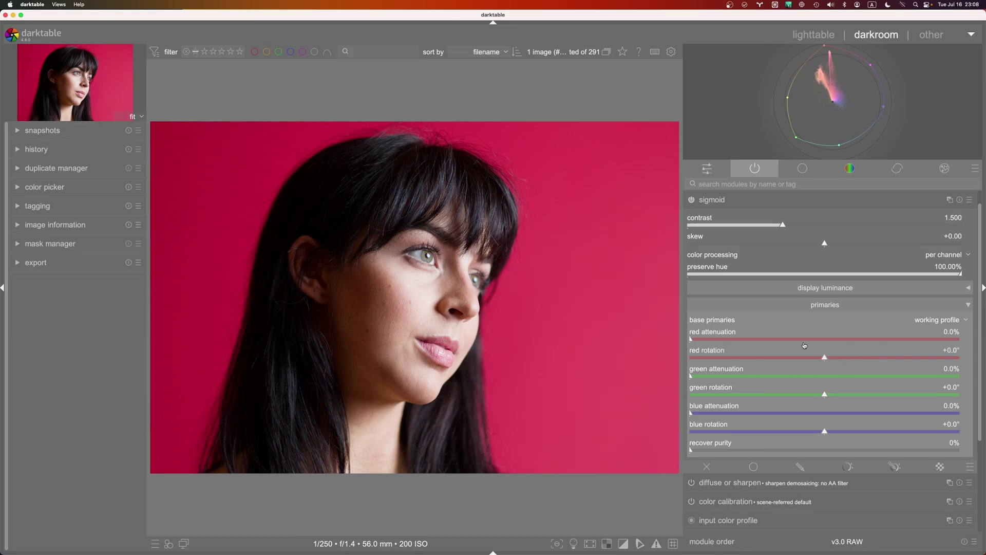
- Examine the hue color wheel in Preview again and return to darktable
{"action": "key", "text": "super+Tab"}
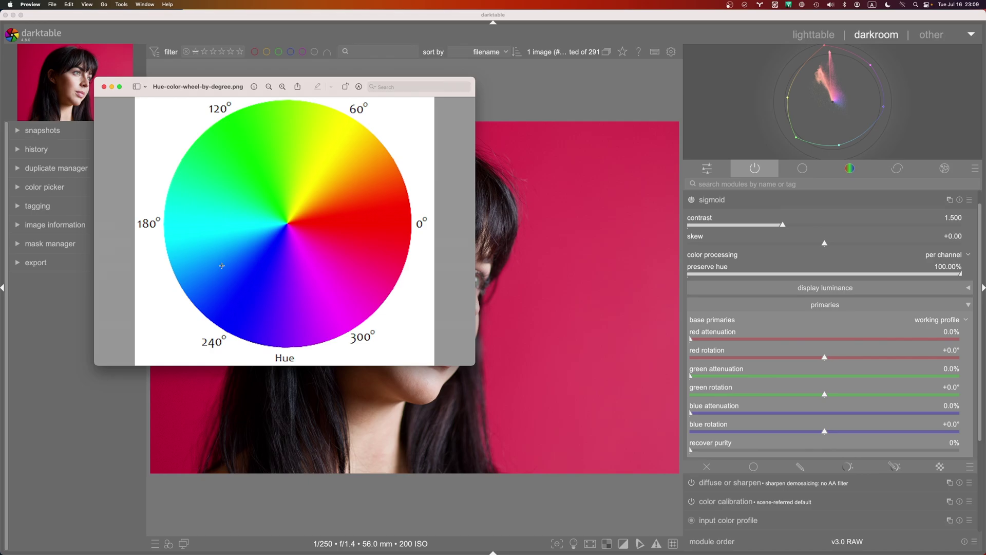
{"action": "left_click", "coordinate": [322, 20]}
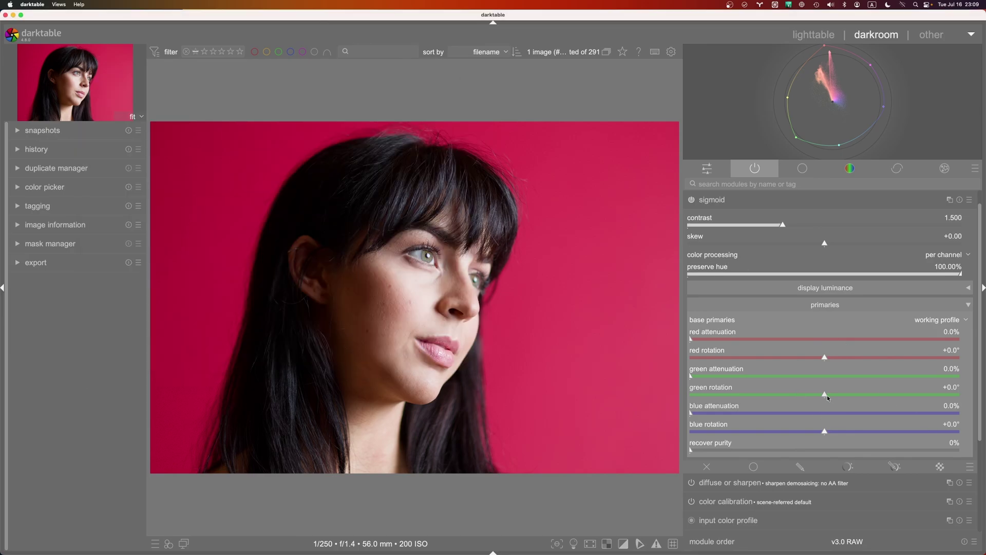
- Try the green and blue rotations and a red rotation of -2.7°, resetting each to 0°
{"action": "mouse_move", "coordinate": [828, 395]}
{"action": "left_mouse_down"}
{"action": "mouse_move", "coordinate": [961, 393]}
{"action": "mouse_move", "coordinate": [691, 370]}
{"action": "mouse_move", "coordinate": [985, 378]}
{"action": "mouse_move", "coordinate": [655, 377]}
{"action": "mouse_move", "coordinate": [781, 388]}
{"action": "mouse_move", "coordinate": [873, 403]}
{"action": "mouse_move", "coordinate": [876, 413]}
{"action": "mouse_move", "coordinate": [669, 414]}
{"action": "mouse_move", "coordinate": [983, 420]}
{"action": "mouse_move", "coordinate": [719, 413]}
{"action": "mouse_move", "coordinate": [963, 417]}
{"action": "mouse_move", "coordinate": [727, 402]}
{"action": "mouse_move", "coordinate": [955, 398]}
{"action": "mouse_move", "coordinate": [719, 414]}
{"action": "mouse_move", "coordinate": [911, 407]}
{"action": "mouse_move", "coordinate": [846, 395]}
{"action": "left_mouse_up"}
{"action": "mouse_move", "coordinate": [823, 434]}
{"action": "left_mouse_down"}
{"action": "mouse_move", "coordinate": [649, 425]}
{"action": "mouse_move", "coordinate": [956, 434]}
{"action": "mouse_move", "coordinate": [693, 434]}
{"action": "mouse_move", "coordinate": [924, 439]}
{"action": "mouse_move", "coordinate": [849, 440]}
{"action": "left_mouse_up"}
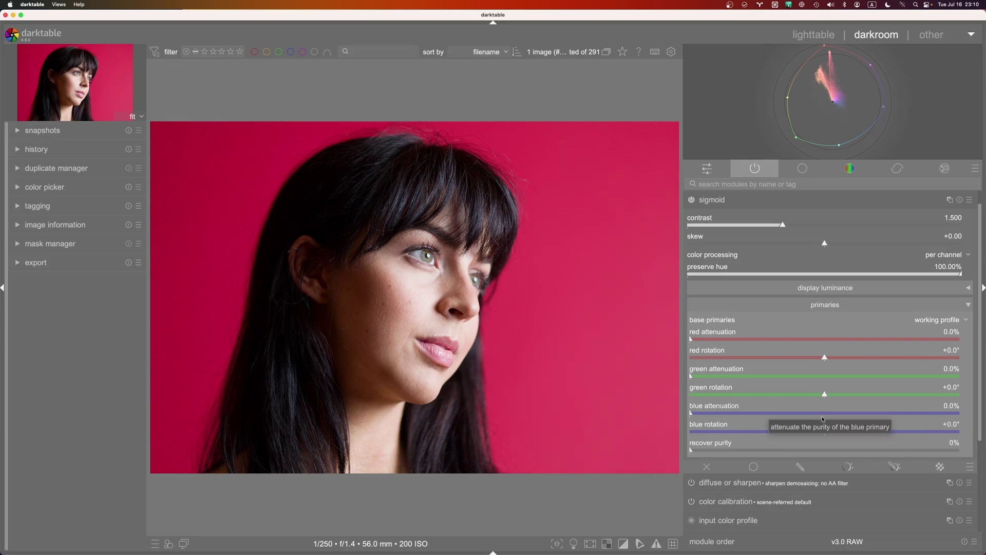
{"action": "double_click", "coordinate": [849, 433]}
{"action": "left_click_drag", "start_coordinate": [824, 360], "coordinate": [810, 387]}
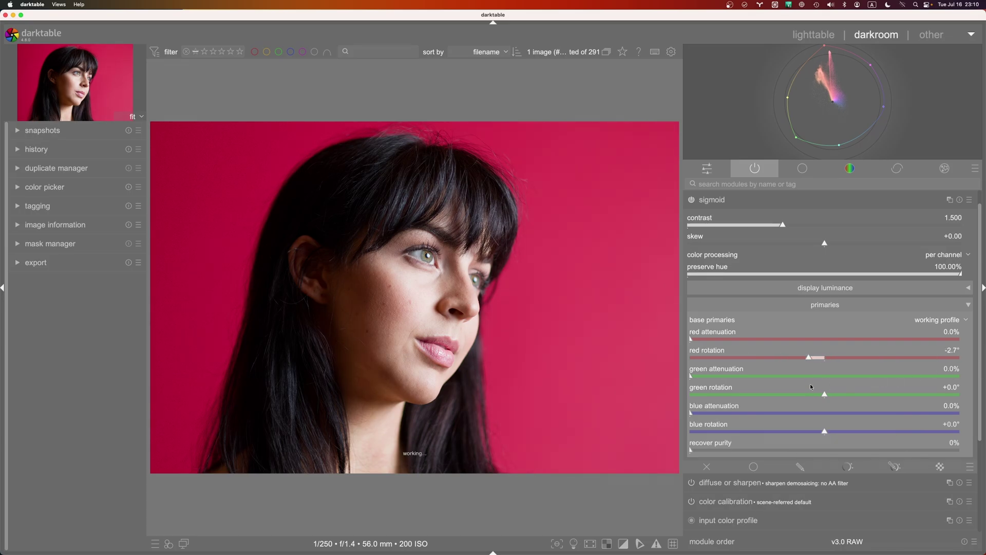
{"action": "double_click", "coordinate": [833, 360]}
- Set sigmoid's red attenuation to about 3.1% and contrast to about 1.677, and check the image for clipping
{"action": "mouse_move", "coordinate": [700, 341]}
{"action": "left_mouse_down"}
{"action": "mouse_move", "coordinate": [719, 339]}
{"action": "mouse_move", "coordinate": [706, 340]}
{"action": "left_mouse_up"}
{"action": "left_click_drag", "start_coordinate": [781, 227], "coordinate": [805, 226]}
{"action": "left_click", "coordinate": [623, 544]}
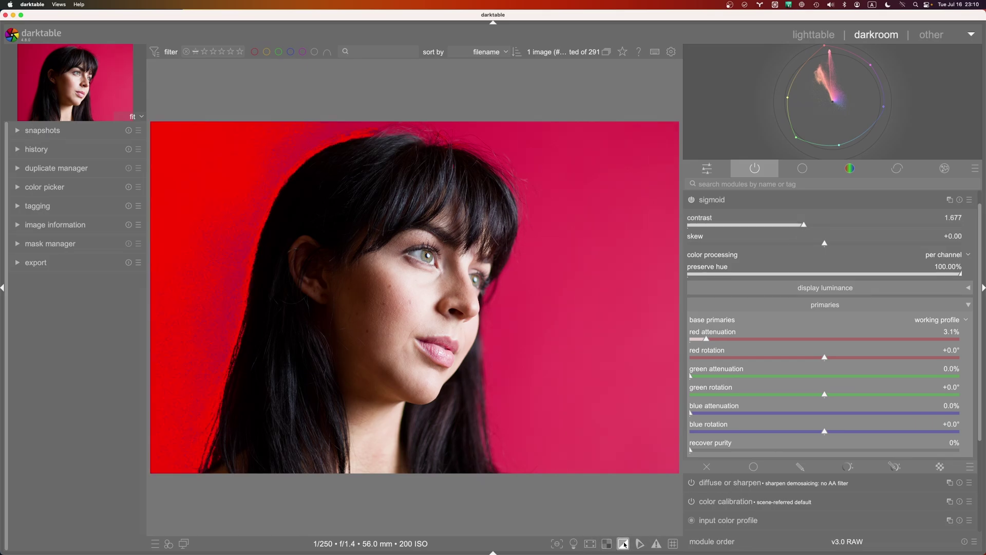
- Search the modules for "tone e" and open the tone equalizer
{"action": "left_click", "coordinate": [757, 184]}
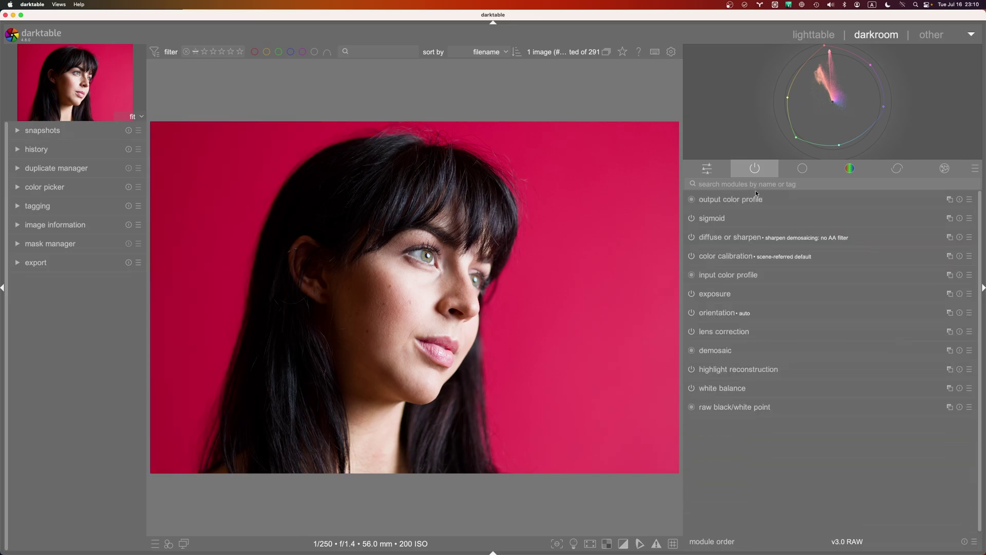
{"action": "type", "text": "tone e"}
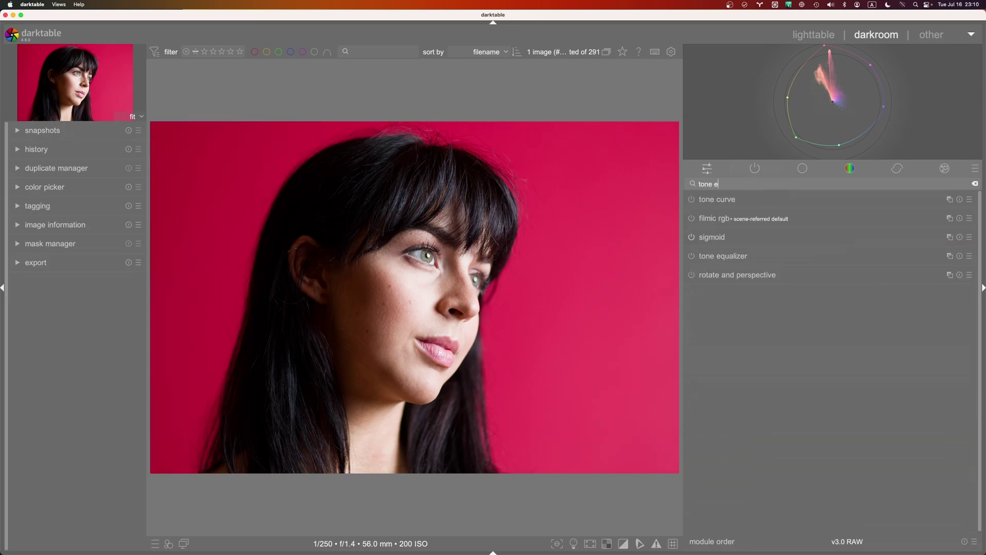
{"action": "left_click", "coordinate": [727, 201]}
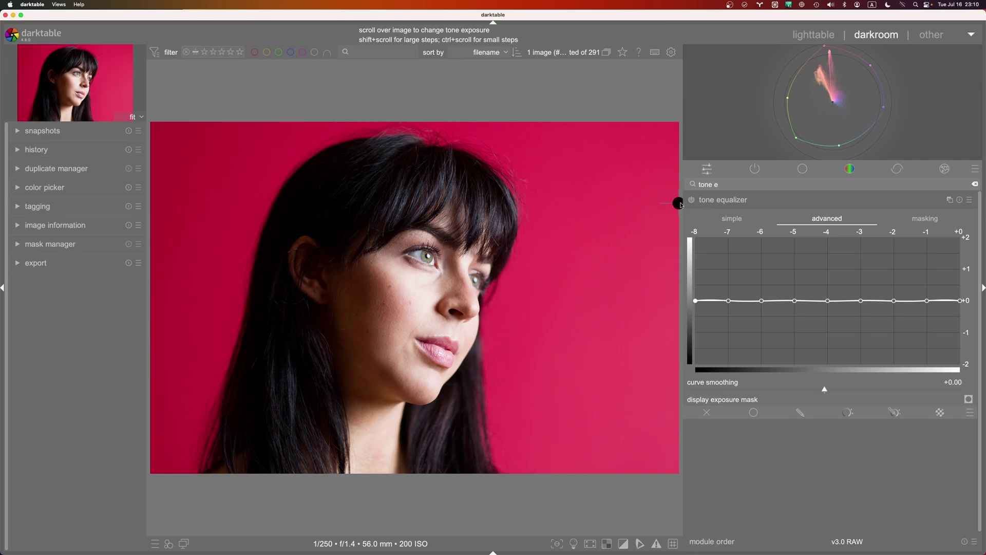
- Enable the tone equalizer and set its mask exposure compensation to about -0.32 EV
{"action": "left_click", "coordinate": [690, 199]}
{"action": "left_click", "coordinate": [719, 200]}
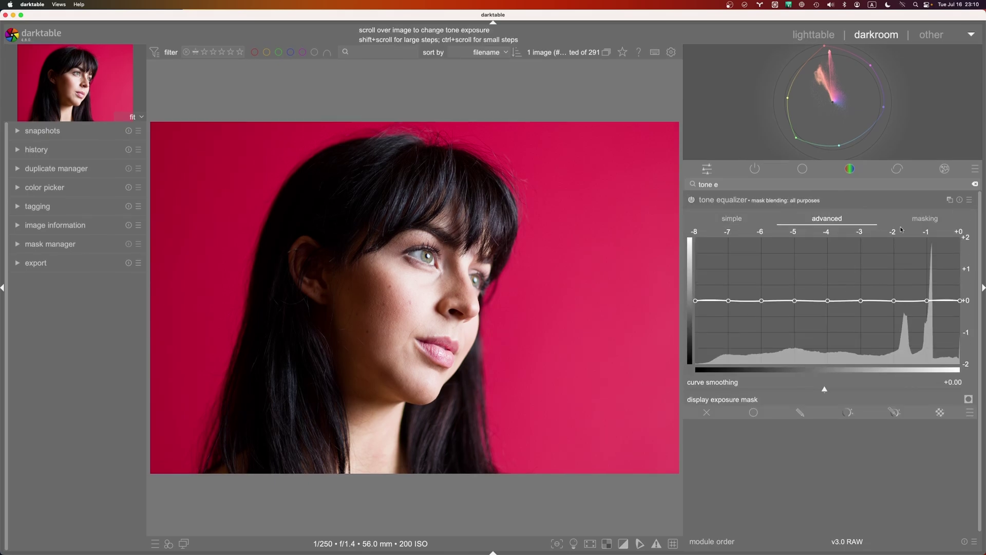
{"action": "left_click", "coordinate": [924, 218]}
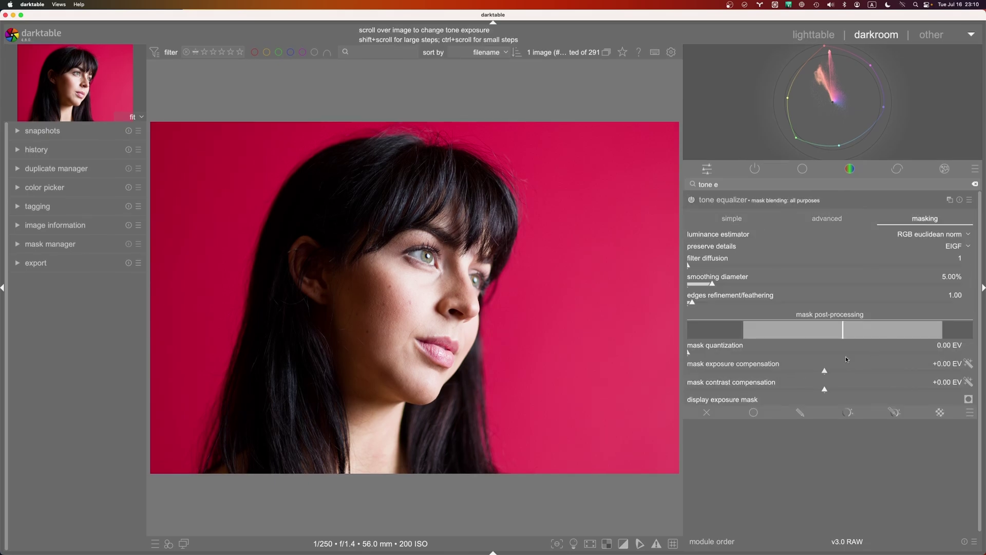
{"action": "left_click", "coordinate": [814, 369]}
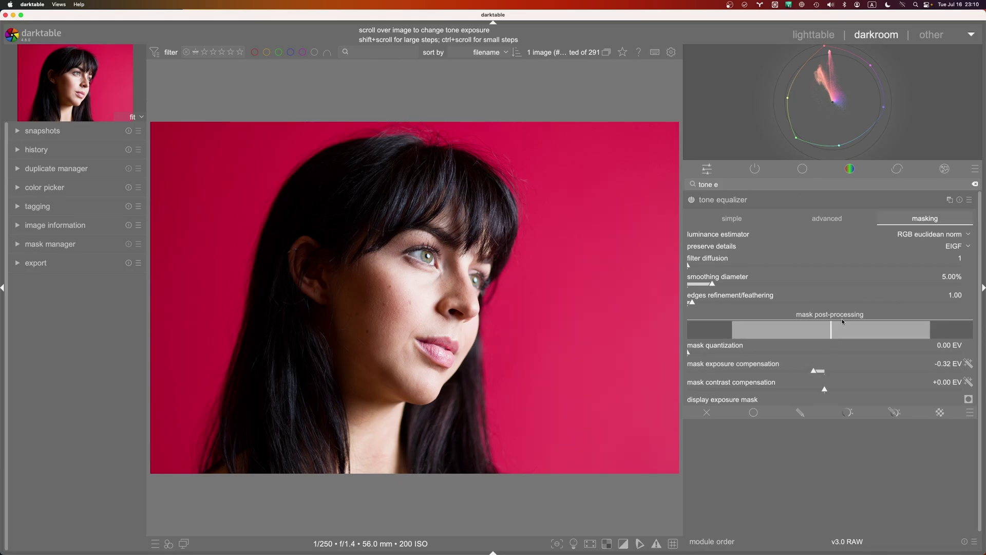
- Shape the tone equalizer curve, lowering the highlights by about 0.4 EV and raising the shadows around -6 EV by about 1 EV
{"action": "left_click", "coordinate": [827, 218]}
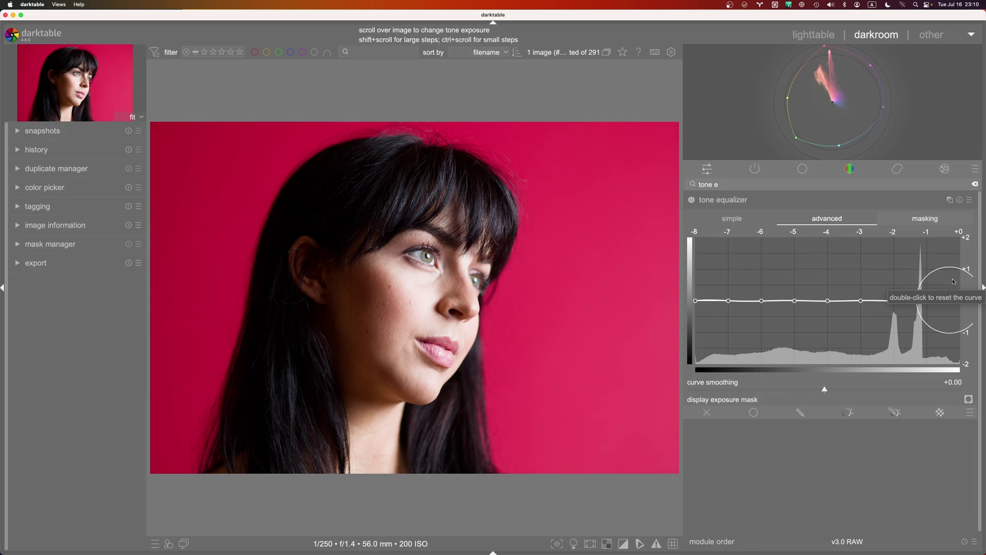
{"action": "scroll", "coordinate": [951, 284], "scroll_direction": "down", "scroll_amount": 4}
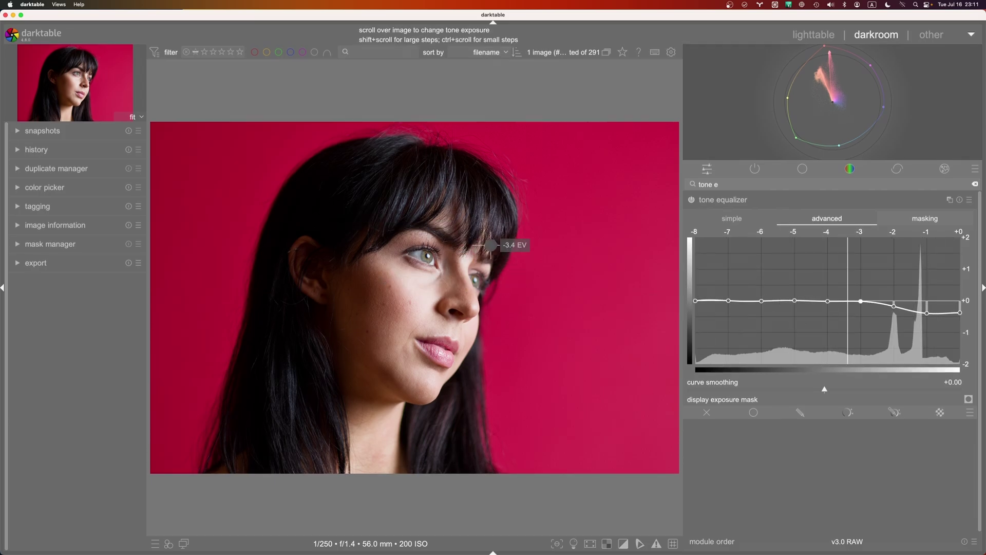
{"action": "left_click_drag", "start_coordinate": [726, 297], "coordinate": [739, 279]}
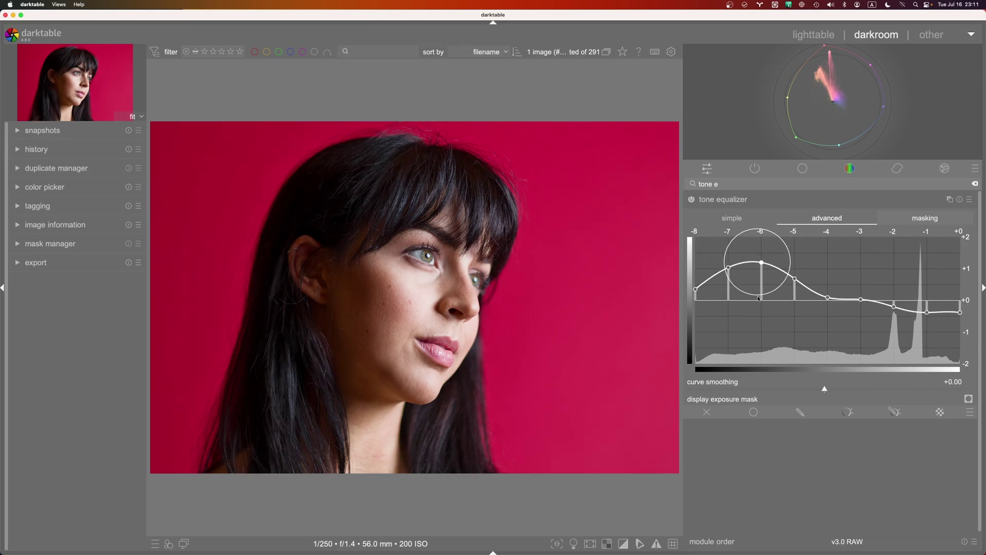
{"action": "left_click_drag", "start_coordinate": [758, 298], "coordinate": [715, 326]}
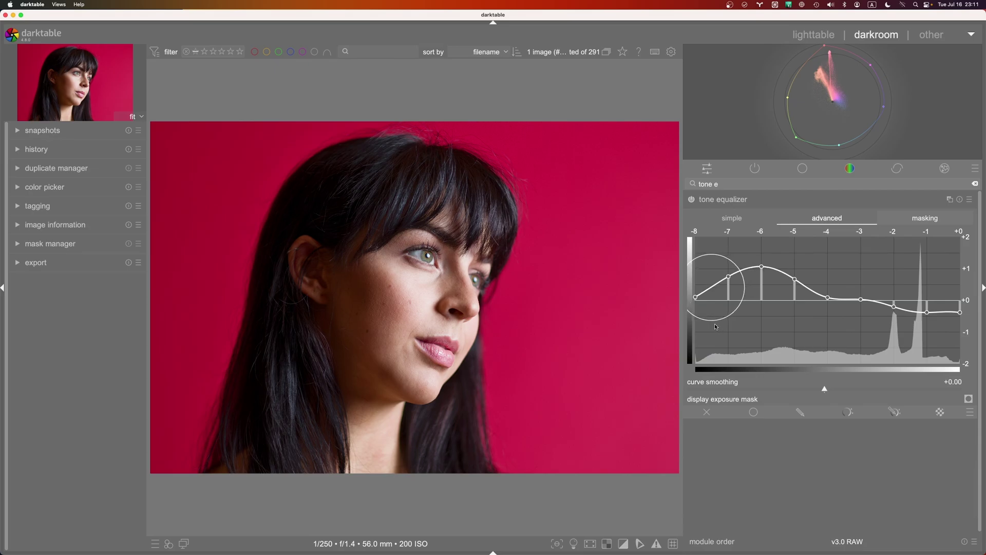
{"action": "left_click_drag", "start_coordinate": [855, 319], "coordinate": [864, 323]}
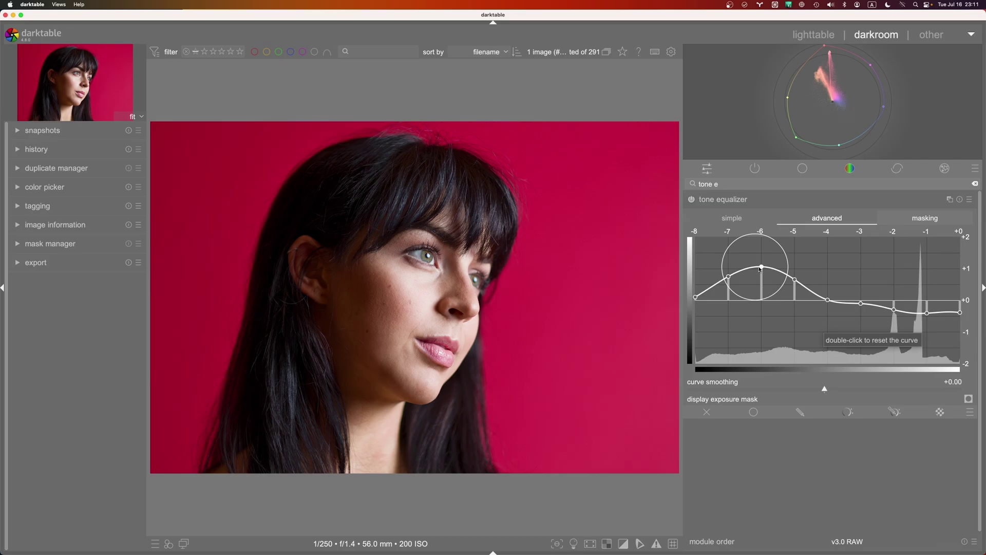
- Compare the portrait with the tone equalizer off and on, leaving the module enabled
{"action": "left_click", "coordinate": [692, 202]}
{"action": "left_click", "coordinate": [692, 203]}
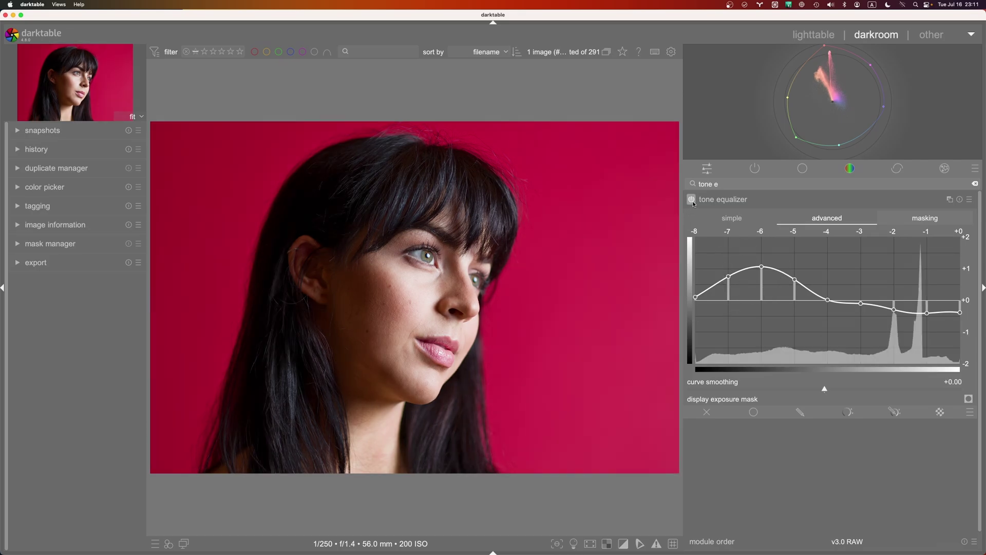
{"action": "left_click", "coordinate": [692, 203]}
{"action": "left_click", "coordinate": [692, 203]}
{"action": "left_click", "coordinate": [693, 202]}
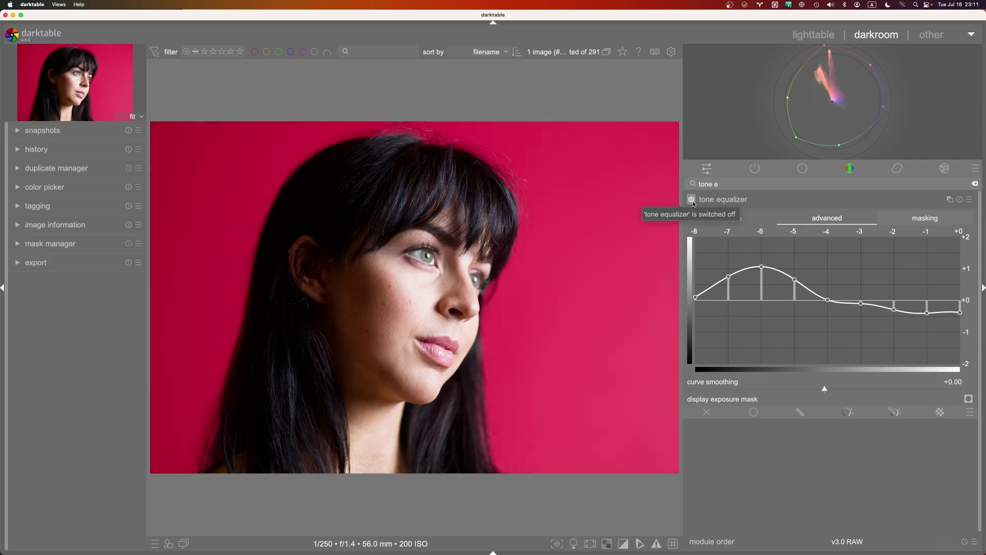
{"action": "left_click", "coordinate": [693, 202]}
{"action": "left_click", "coordinate": [692, 203]}
{"action": "left_click", "coordinate": [693, 203]}
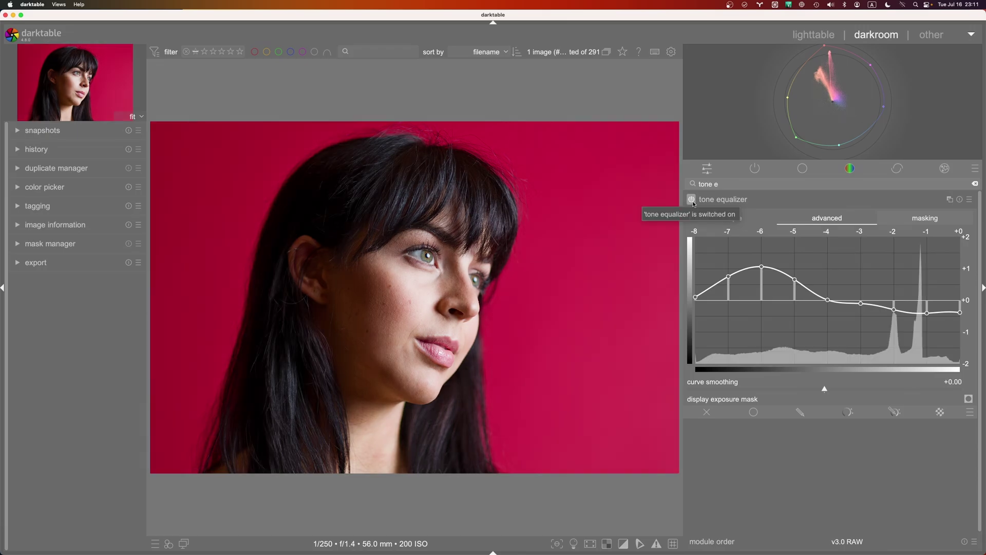
- Collapse the tone equalizer and open the color equalizer from the color modules
{"action": "left_click", "coordinate": [718, 199]}
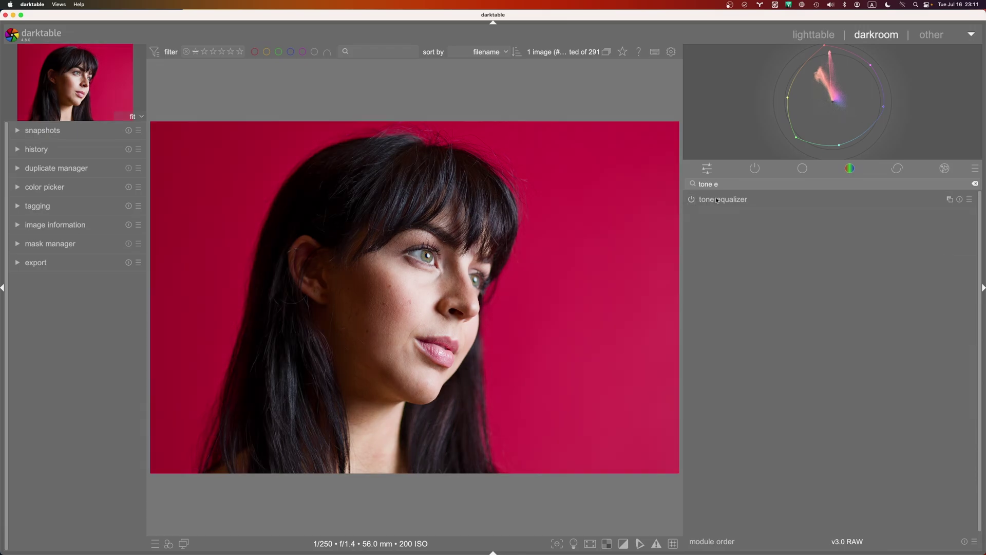
{"action": "left_click", "coordinate": [763, 175]}
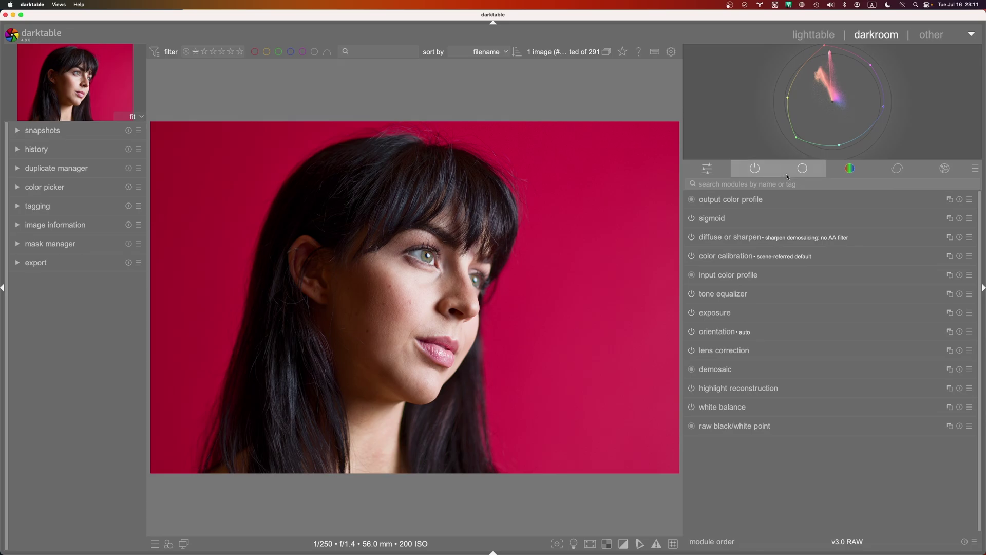
{"action": "left_click", "coordinate": [846, 174]}
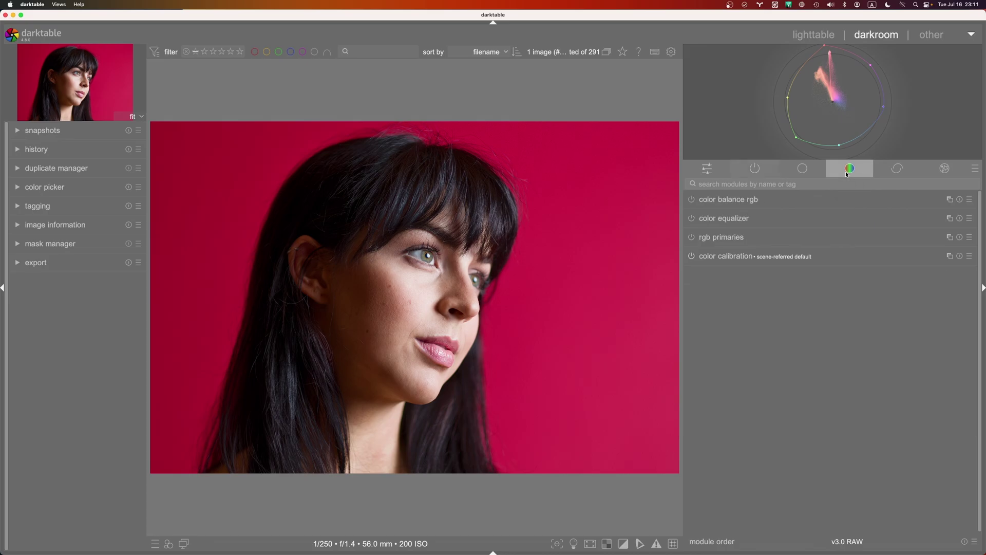
{"action": "left_click", "coordinate": [765, 219]}
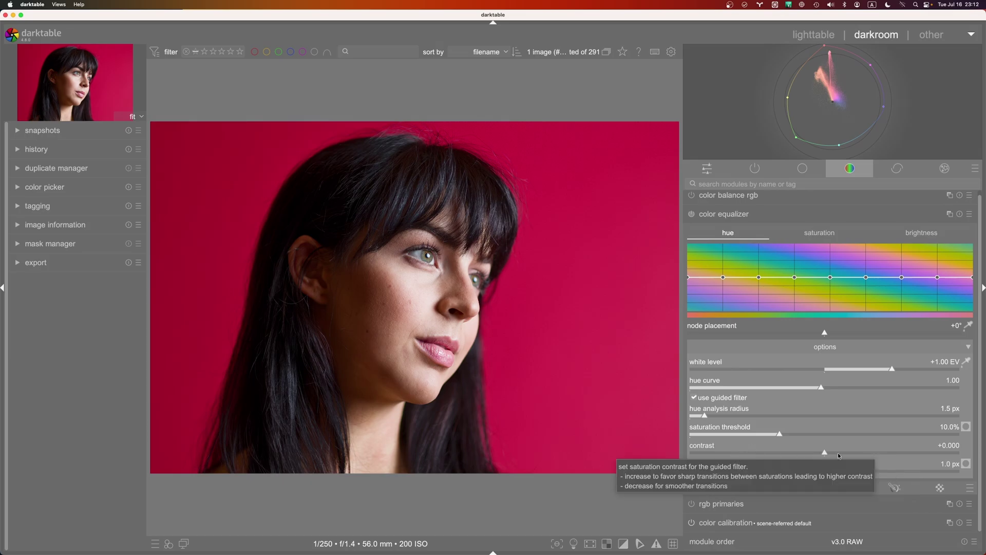
- Try a color equalizer contrast of about -0.755 and a saturation threshold of about 28.1% with its mask displayed, resetting each
{"action": "left_click_drag", "start_coordinate": [826, 452], "coordinate": [727, 454]}
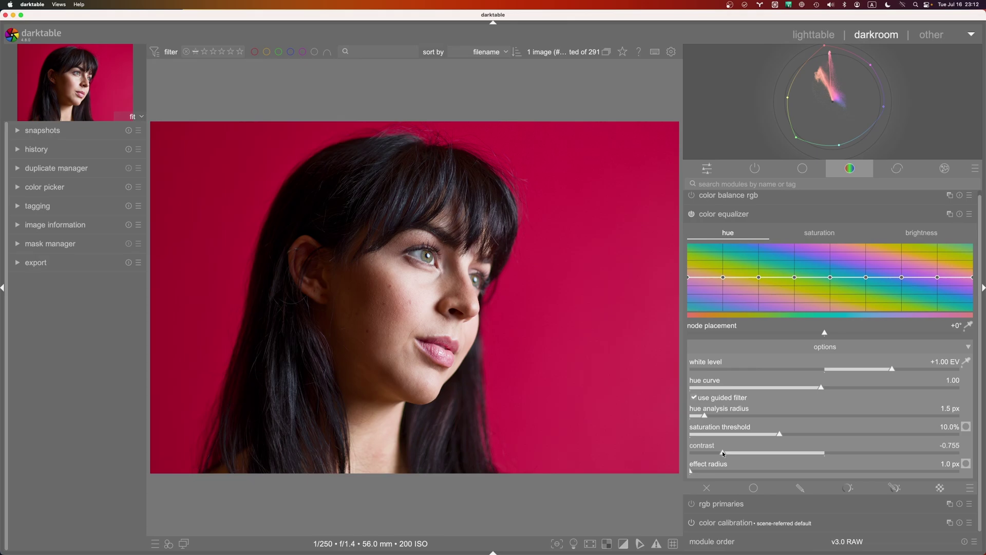
{"action": "double_click", "coordinate": [722, 451]}
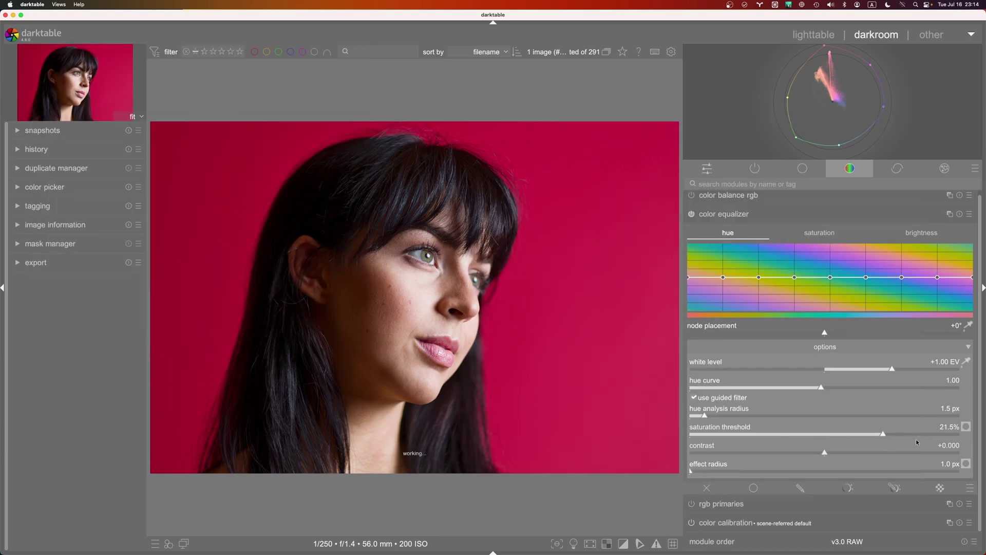
{"action": "mouse_move", "coordinate": [916, 436]}
{"action": "left_mouse_down"}
{"action": "mouse_move", "coordinate": [943, 436]}
{"action": "mouse_move", "coordinate": [930, 435]}
{"action": "left_mouse_up"}
{"action": "left_click", "coordinate": [966, 427]}
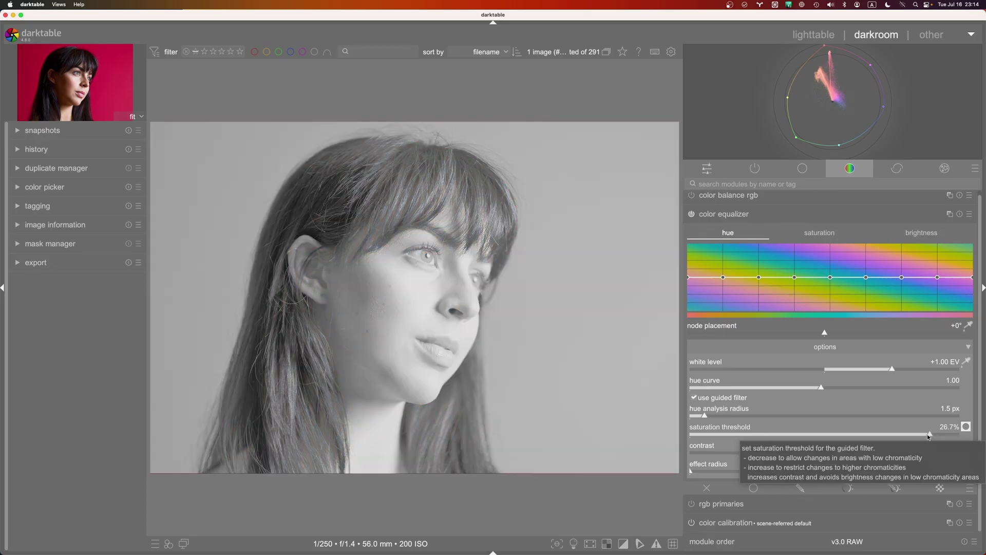
{"action": "mouse_move", "coordinate": [927, 434]}
{"action": "left_mouse_down"}
{"action": "mouse_move", "coordinate": [711, 433]}
{"action": "mouse_move", "coordinate": [943, 439]}
{"action": "left_mouse_up"}
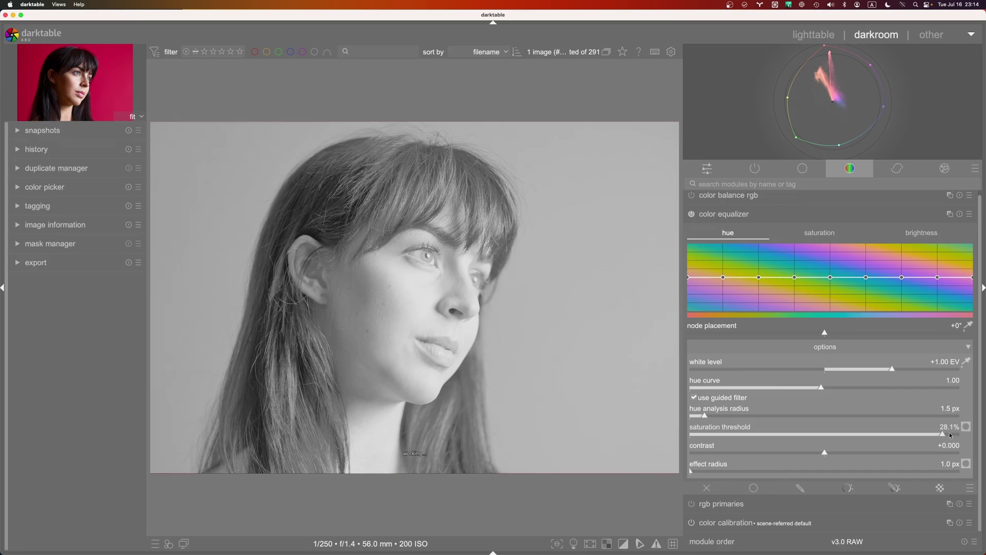
{"action": "scroll", "coordinate": [944, 434], "scroll_direction": "down", "scroll_amount": 10}
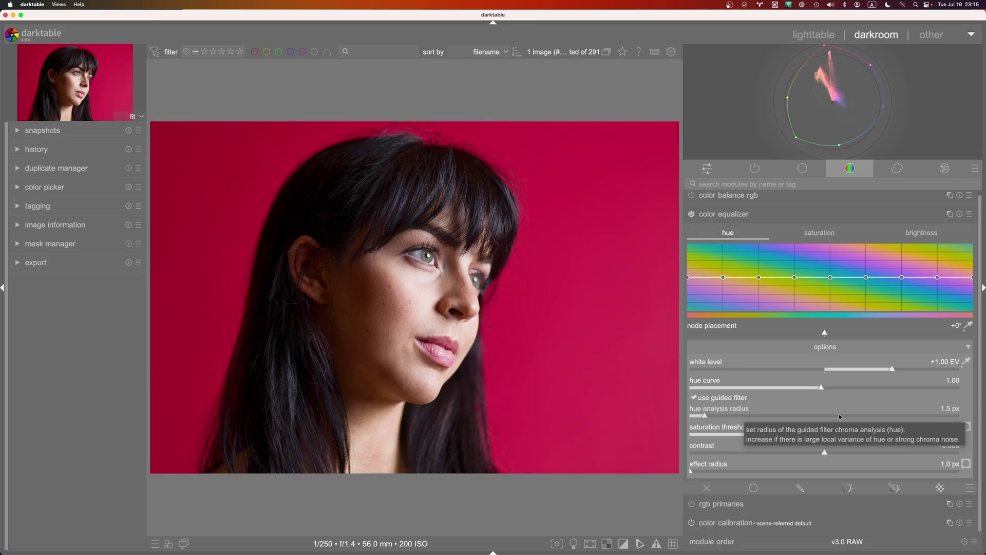
{"action": "scroll", "coordinate": [402, 260], "scroll_direction": "up", "scroll_amount": 5}
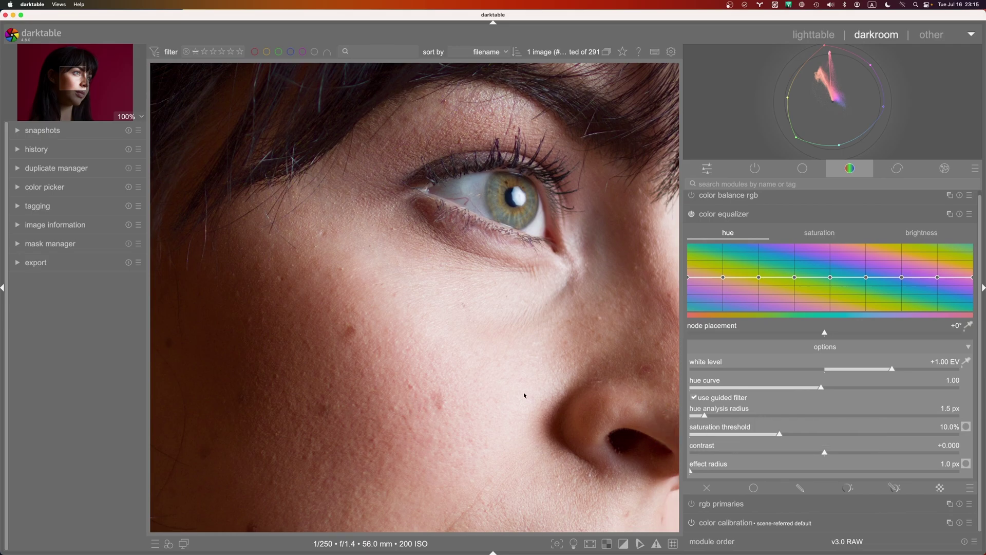
{"action": "scroll", "coordinate": [524, 394], "scroll_direction": "down", "scroll_amount": 3}
{"action": "scroll", "coordinate": [524, 395], "scroll_direction": "down", "scroll_amount": 2}
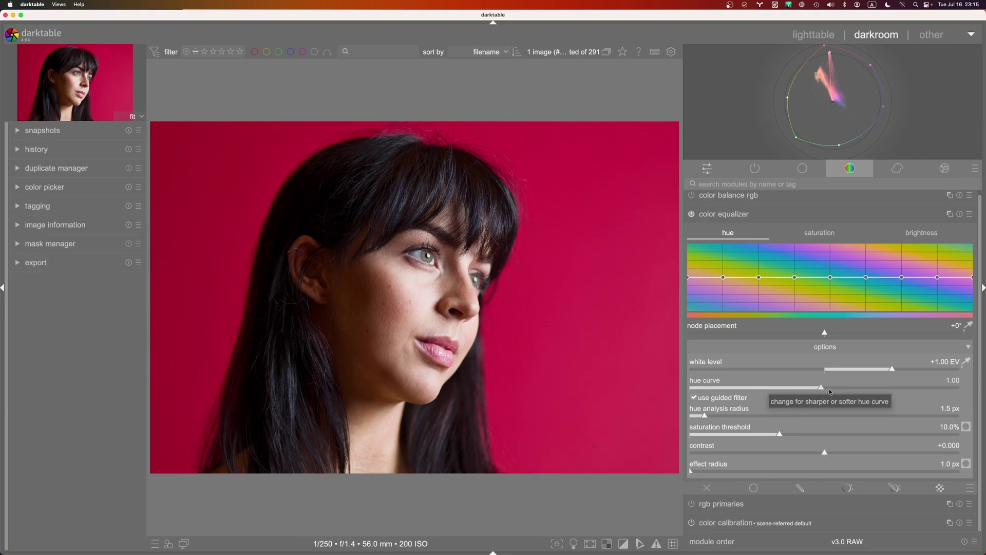
- Try sharper and softer hue curves in the color equalizer and set the hue curve to about 1.08
{"action": "scroll", "coordinate": [837, 384], "scroll_direction": "up", "scroll_amount": 6}
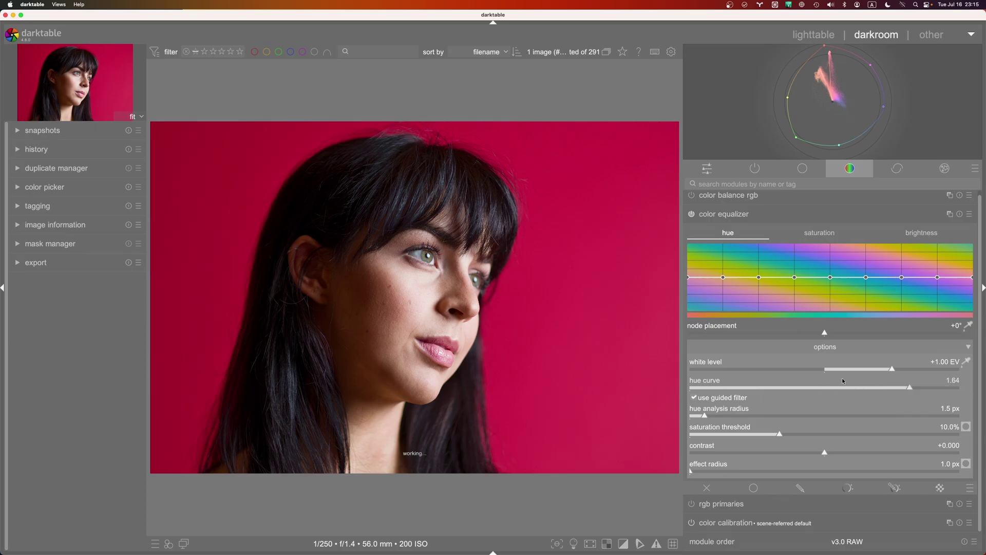
{"action": "scroll", "coordinate": [842, 383], "scroll_direction": "down", "scroll_amount": 12}
{"action": "left_click", "coordinate": [832, 391]}
- Sample the hues of the cheek and the red background, and shift the color equalizer's node placement to +3°
{"action": "mouse_move", "coordinate": [834, 332]}
{"action": "left_mouse_down"}
{"action": "mouse_move", "coordinate": [963, 326]}
{"action": "mouse_move", "coordinate": [693, 332]}
{"action": "mouse_move", "coordinate": [946, 326]}
{"action": "mouse_move", "coordinate": [834, 337]}
{"action": "left_mouse_up"}
{"action": "left_click", "coordinate": [968, 325]}
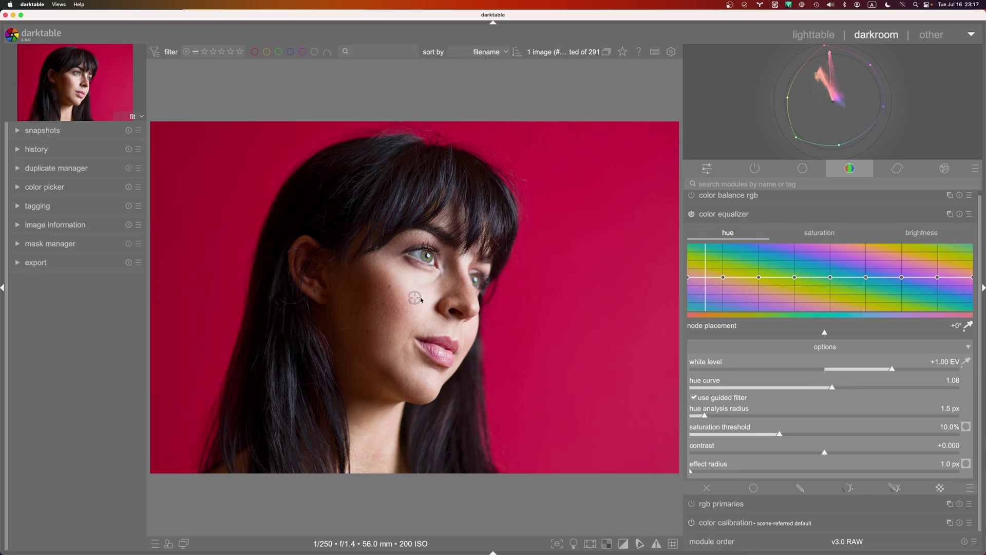
{"action": "mouse_move", "coordinate": [420, 297]}
{"action": "left_mouse_down"}
{"action": "mouse_move", "coordinate": [611, 305]}
{"action": "mouse_move", "coordinate": [631, 276]}
{"action": "mouse_move", "coordinate": [621, 261]}
{"action": "left_mouse_up"}
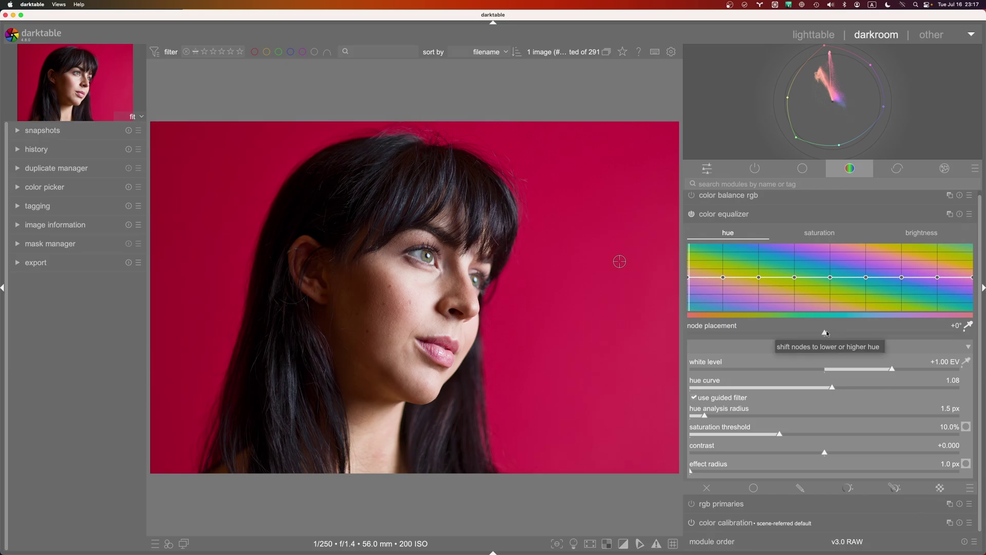
{"action": "left_click_drag", "start_coordinate": [831, 335], "coordinate": [841, 332]}
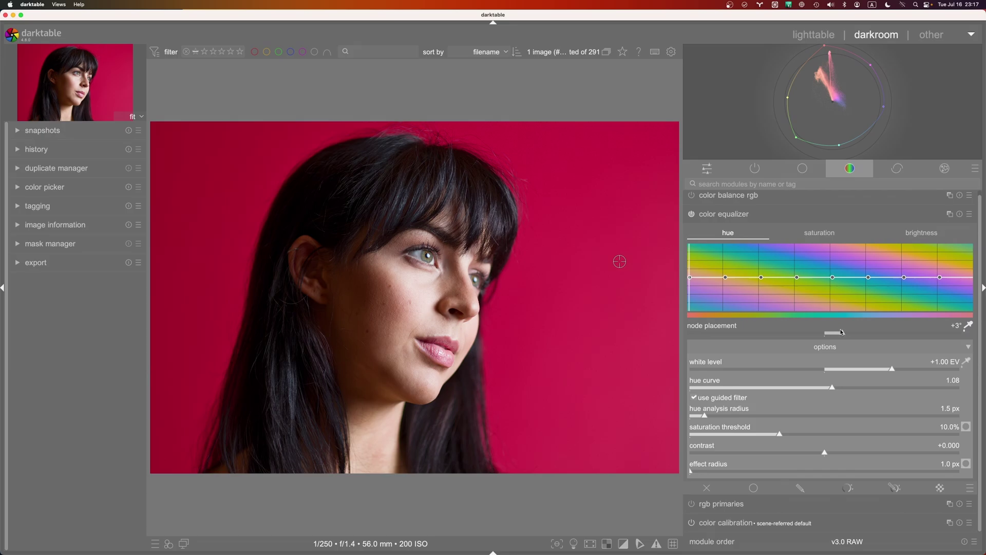
{"action": "scroll", "coordinate": [841, 332], "scroll_direction": "up", "scroll_amount": 1}
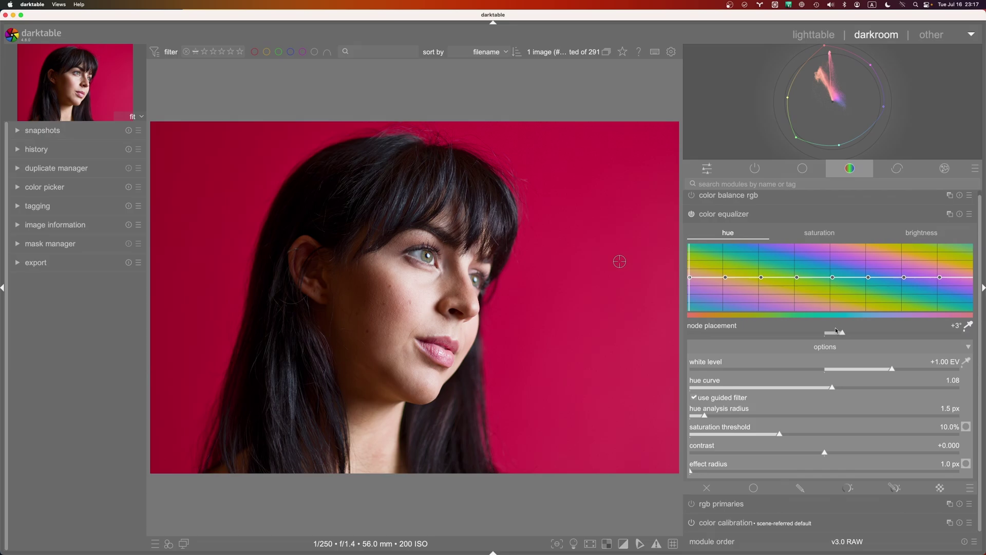
- Sample the iris color and raise the saturation curve's yellow and green nodes to strengthen the eye color
{"action": "left_click", "coordinate": [848, 232]}
{"action": "mouse_move", "coordinate": [690, 278]}
{"action": "left_mouse_down"}
{"action": "mouse_move", "coordinate": [691, 294]}
{"action": "mouse_move", "coordinate": [692, 278]}
{"action": "left_mouse_up"}
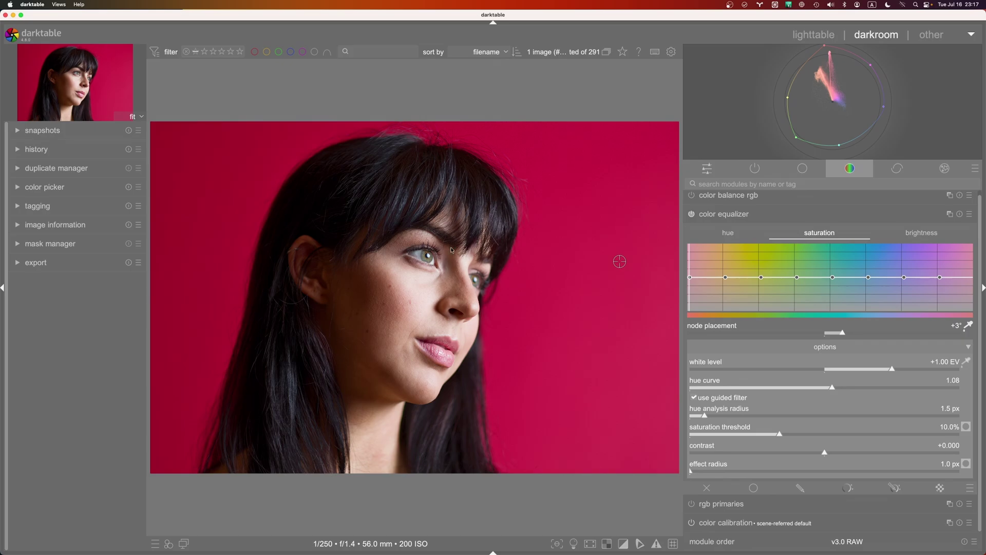
{"action": "scroll", "coordinate": [441, 247], "scroll_direction": "up", "scroll_amount": 4}
{"action": "scroll", "coordinate": [425, 242], "scroll_direction": "up", "scroll_amount": 3}
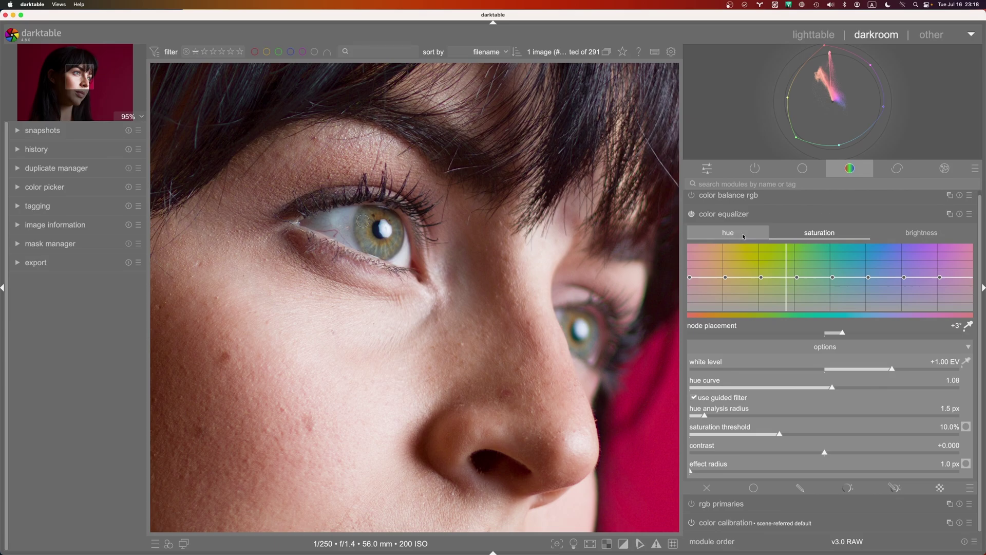
{"action": "left_click_drag", "start_coordinate": [795, 276], "coordinate": [766, 266]}
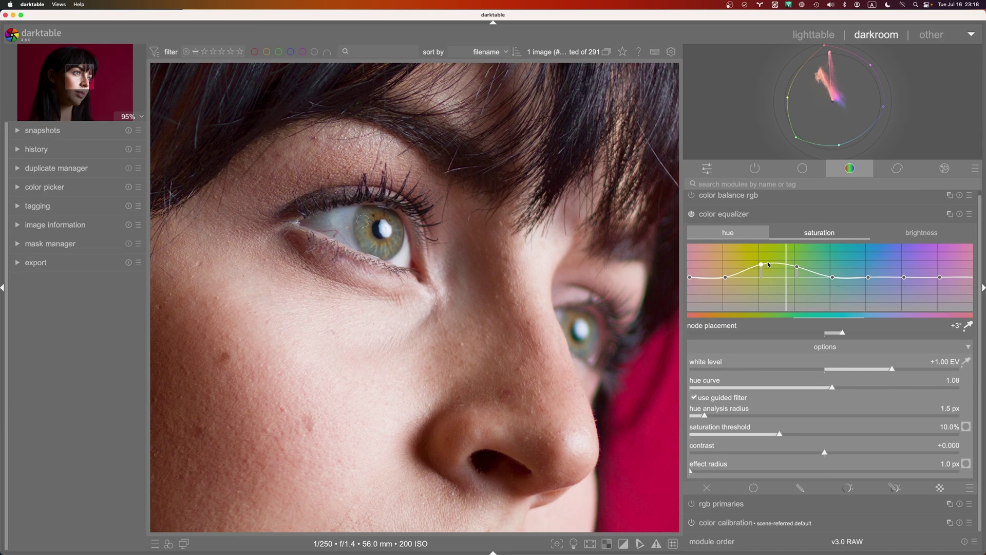
{"action": "left_click_drag", "start_coordinate": [793, 267], "coordinate": [794, 265]}
{"action": "scroll", "coordinate": [518, 282], "scroll_direction": "down", "scroll_amount": 4}
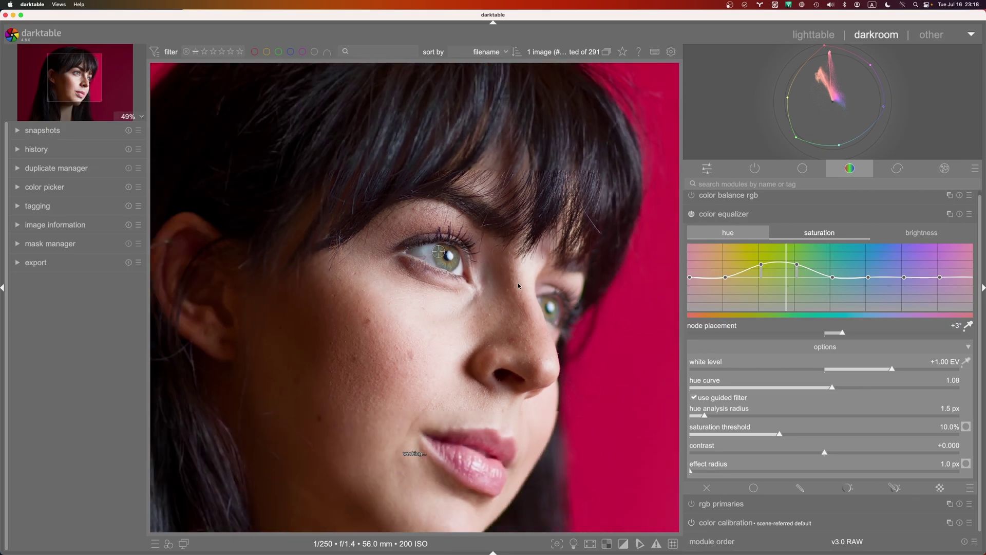
{"action": "scroll", "coordinate": [518, 283], "scroll_direction": "down", "scroll_amount": 3}
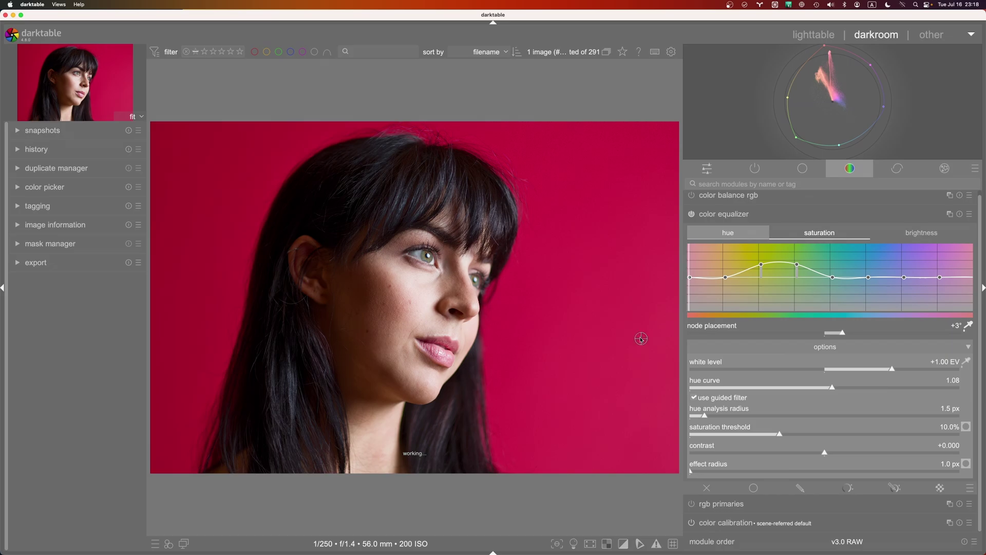
- Adjust the color equalizer's brightness curve for the eyes, raising the yellow node and slightly lowering the green node
{"action": "left_click", "coordinate": [921, 233]}
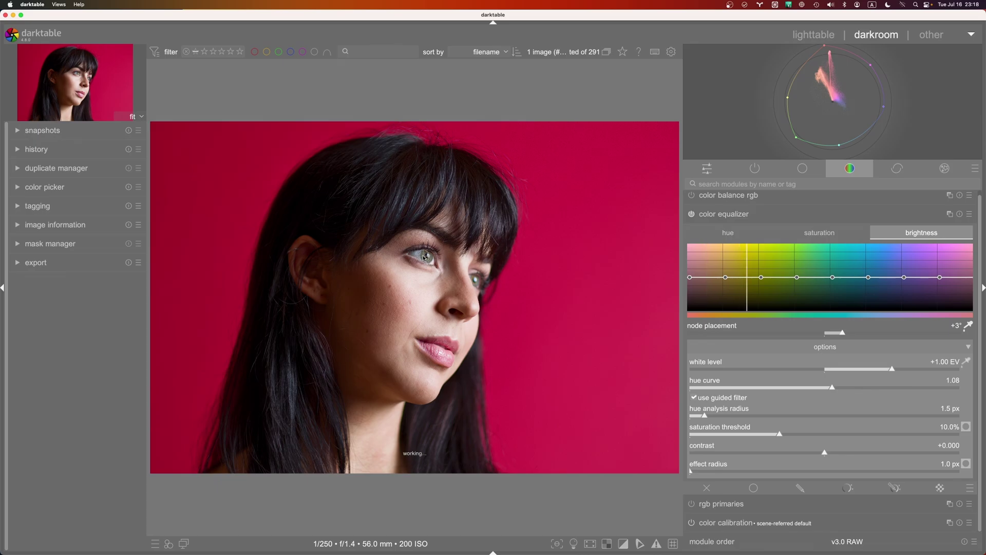
{"action": "scroll", "coordinate": [761, 277], "scroll_direction": "up", "scroll_amount": 5}
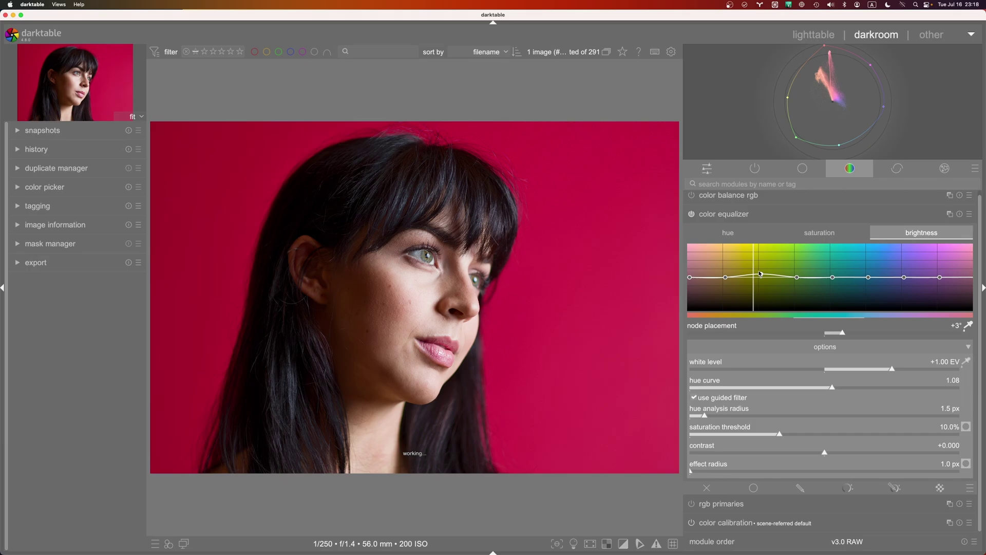
{"action": "left_click_drag", "start_coordinate": [793, 277], "coordinate": [794, 281]}
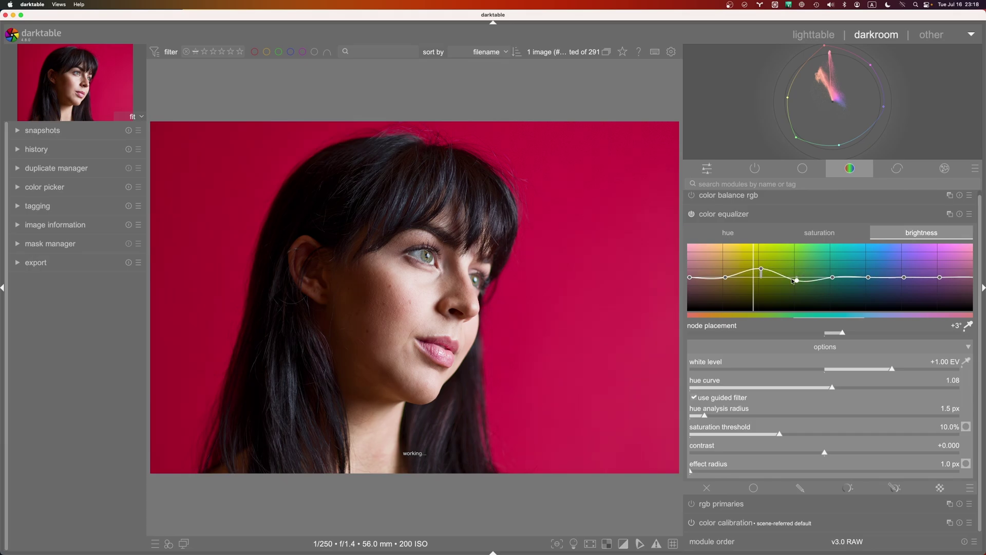
- Try darker and brighter yellow and green nodes on the color equalizer's brightness curve, finishing with both nodes raised to brighten the eyes
{"action": "scroll", "coordinate": [765, 287], "scroll_direction": "down", "scroll_amount": 6}
{"action": "scroll", "coordinate": [765, 289], "scroll_direction": "up", "scroll_amount": 4}
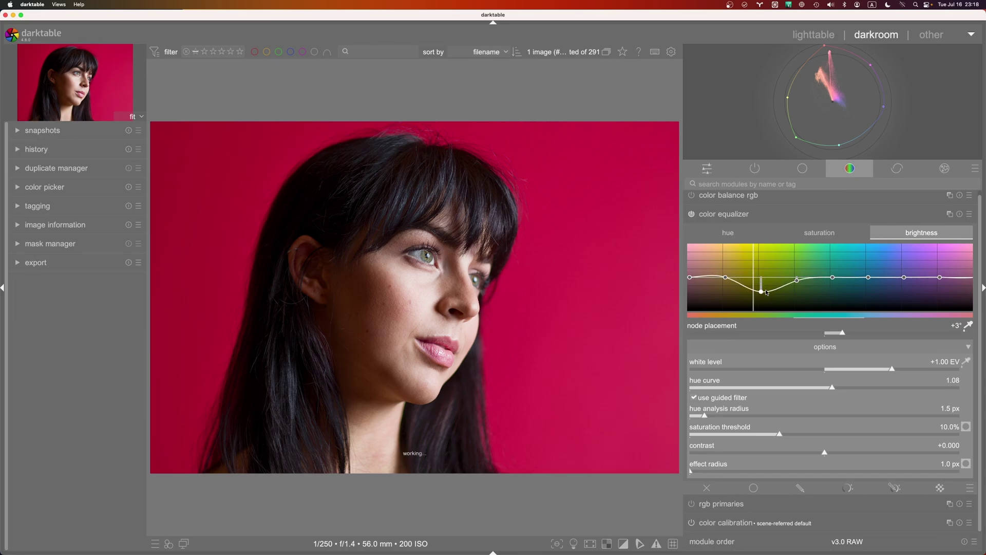
{"action": "scroll", "coordinate": [762, 280], "scroll_direction": "down", "scroll_amount": 2}
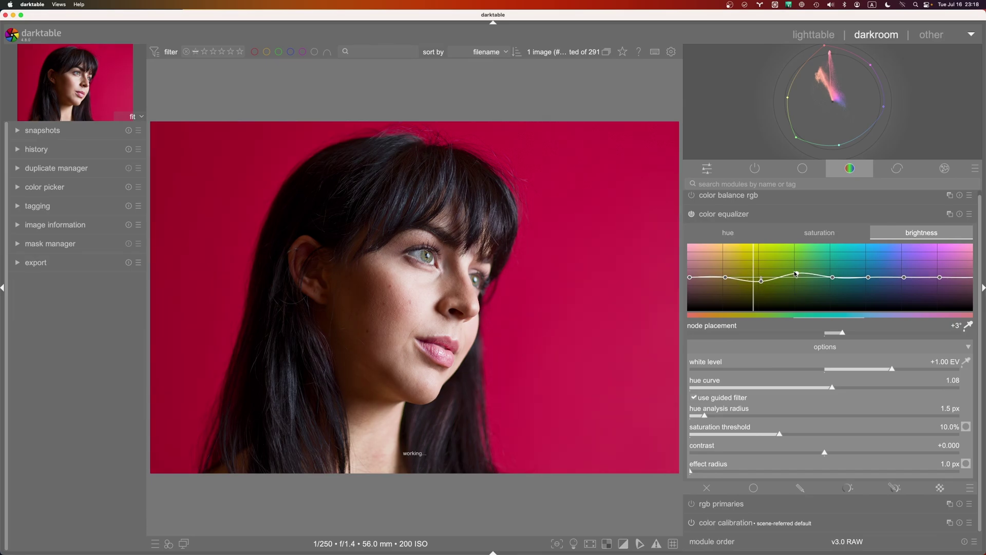
{"action": "left_click_drag", "start_coordinate": [760, 281], "coordinate": [759, 273]}
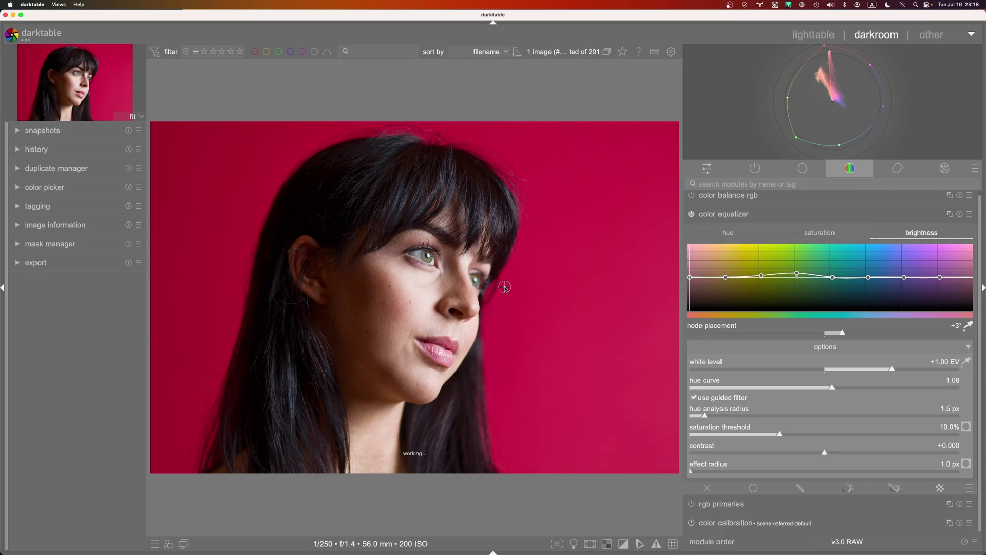
{"action": "left_click_drag", "start_coordinate": [761, 276], "coordinate": [760, 266]}
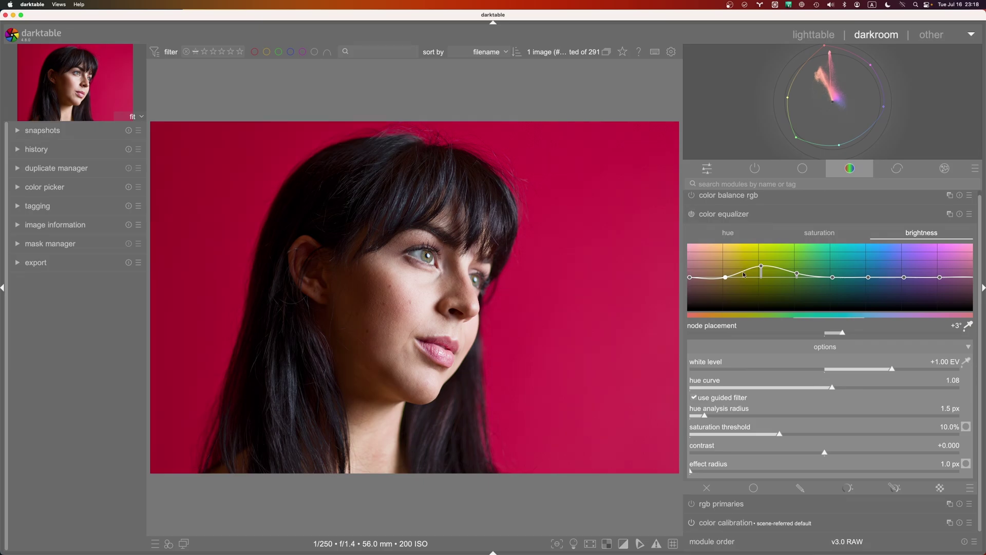
{"action": "left_click_drag", "start_coordinate": [788, 275], "coordinate": [795, 261]}
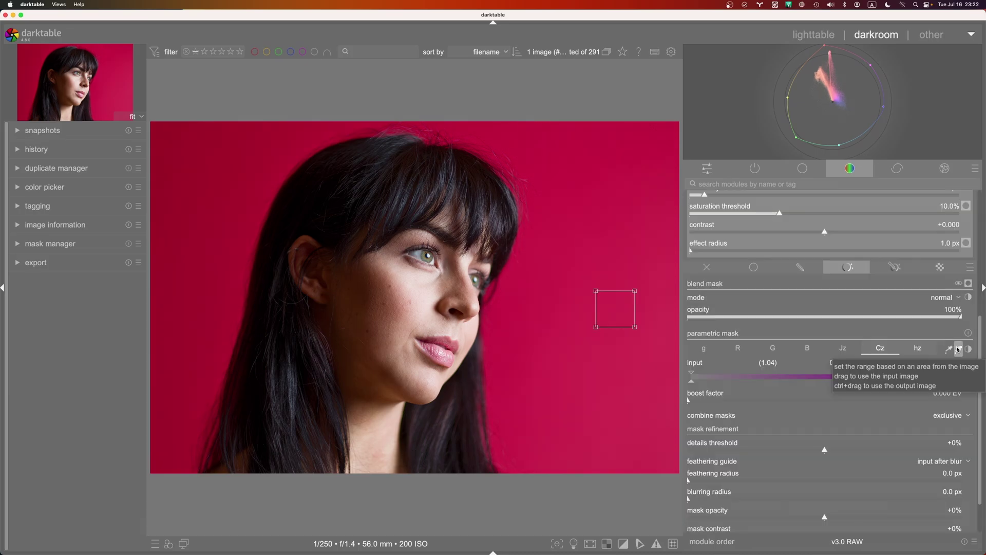
- Sample the red background for the parametric mask, show the mask overlay, and set the Cz input range to 0.59–1.0
{"action": "left_click", "coordinate": [958, 349]}
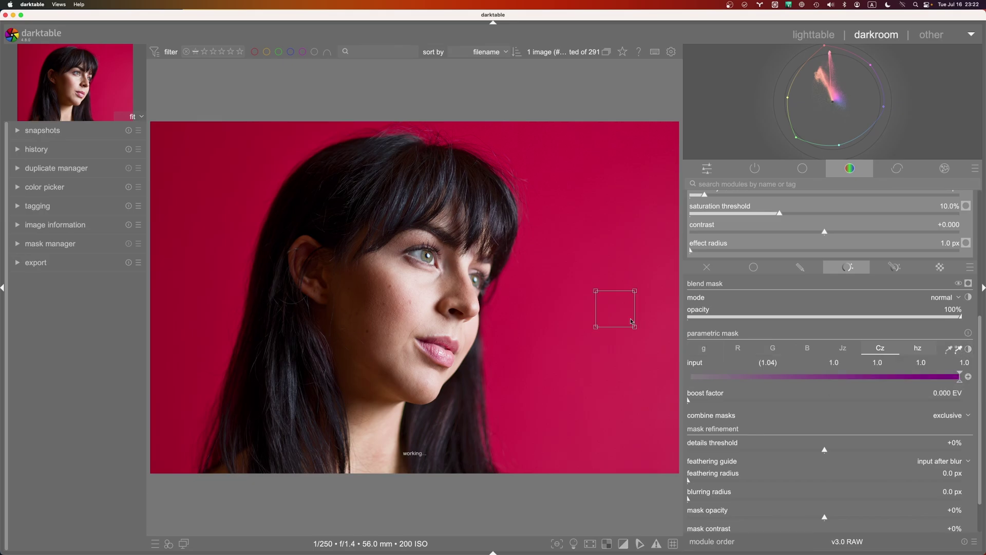
{"action": "left_click_drag", "start_coordinate": [596, 291], "coordinate": [599, 292]}
{"action": "mouse_move", "coordinate": [958, 383]}
{"action": "left_mouse_down"}
{"action": "mouse_move", "coordinate": [919, 384]}
{"action": "mouse_move", "coordinate": [958, 375]}
{"action": "mouse_move", "coordinate": [785, 375]}
{"action": "left_mouse_up"}
{"action": "left_click", "coordinate": [969, 282]}
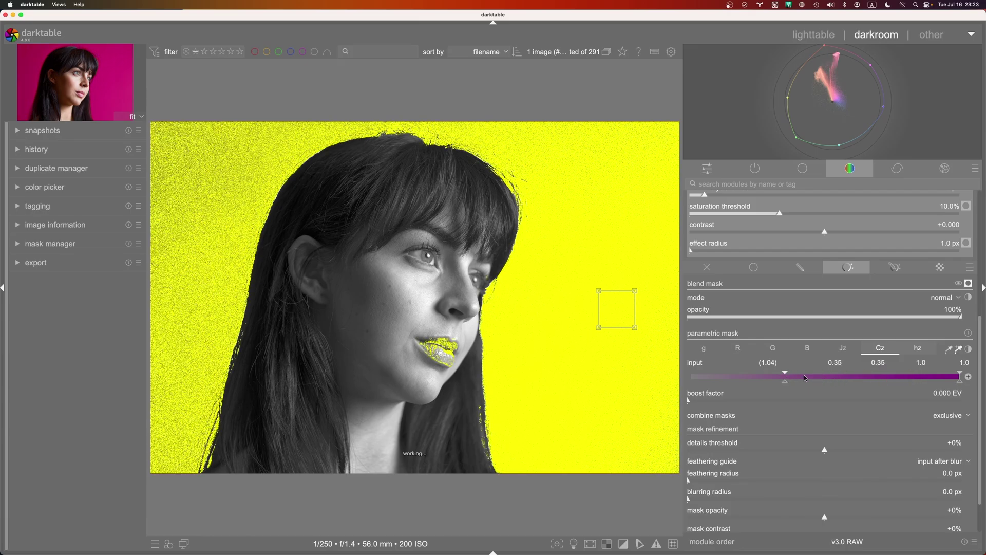
{"action": "mouse_move", "coordinate": [960, 381]}
{"action": "left_mouse_down"}
{"action": "mouse_move", "coordinate": [939, 385]}
{"action": "mouse_move", "coordinate": [960, 381]}
{"action": "left_mouse_up"}
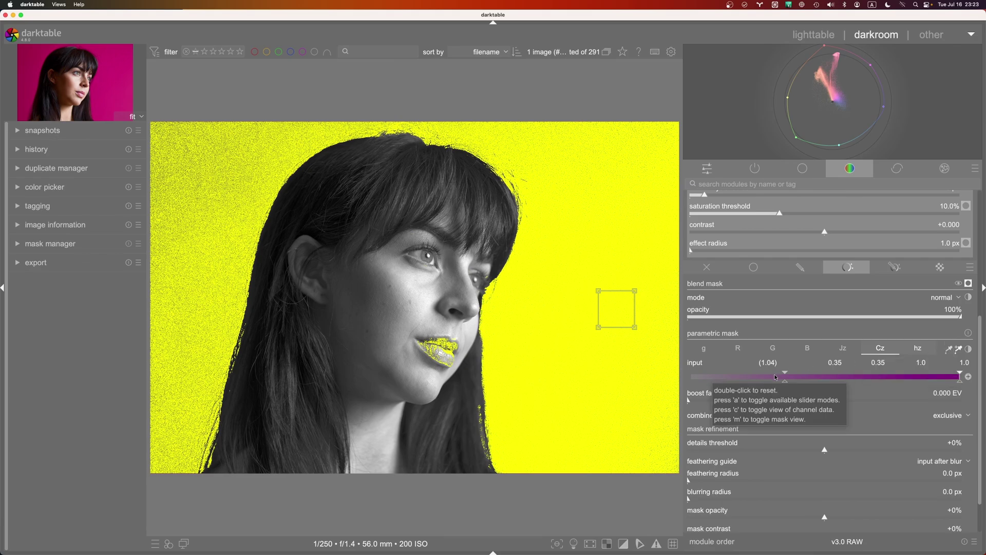
{"action": "mouse_move", "coordinate": [785, 381]}
{"action": "left_mouse_down"}
{"action": "mouse_move", "coordinate": [743, 382]}
{"action": "mouse_move", "coordinate": [850, 376]}
{"action": "left_mouse_up"}
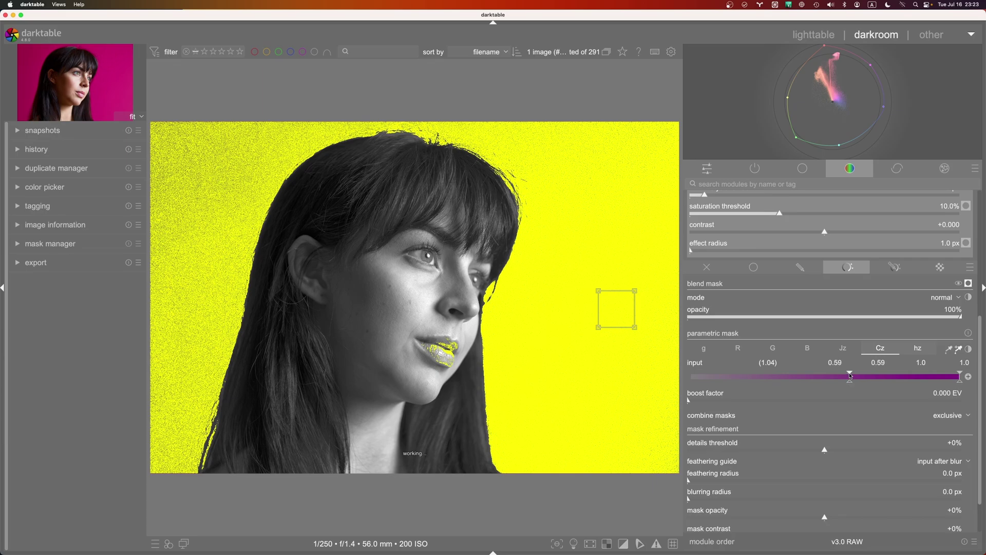
- Refine the mask with a 32.3 px feathering radius and an 8.1 px blurring radius, and hide the mask overlay
{"action": "left_click_drag", "start_coordinate": [690, 481], "coordinate": [704, 498]}
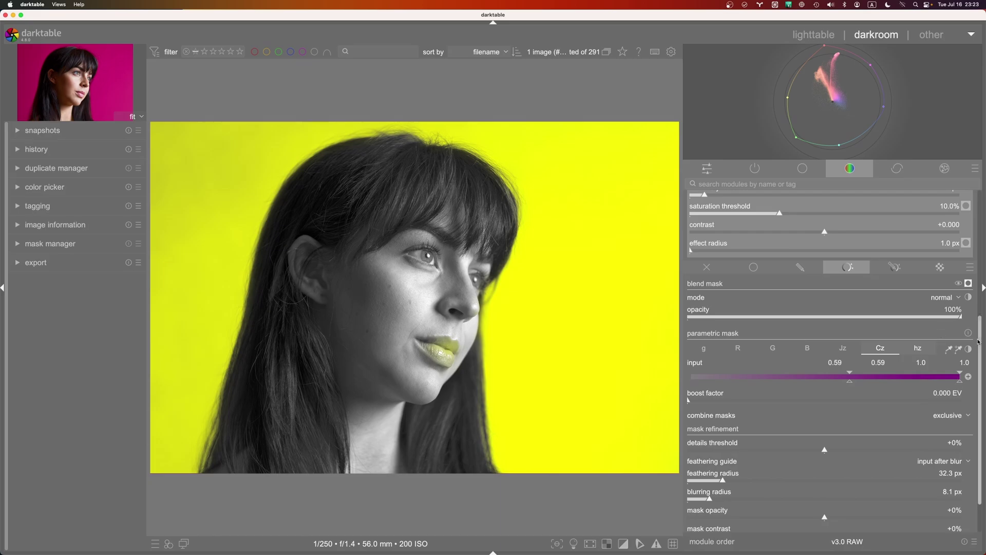
{"action": "scroll", "coordinate": [978, 342], "scroll_direction": "up", "scroll_amount": 5}
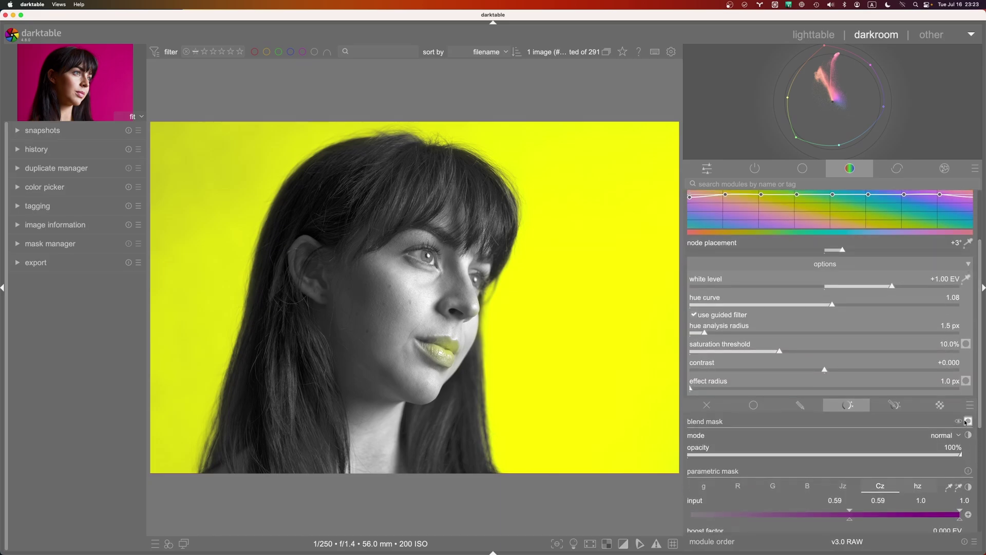
{"action": "left_click", "coordinate": [968, 421]}
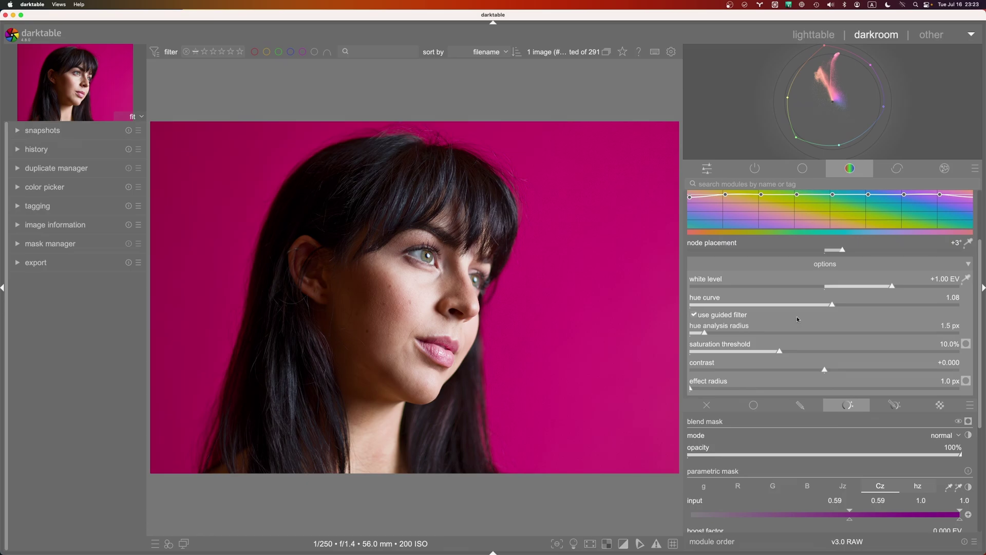
- Open the edit history, compare the hue shift without the parametric mask, and reactivate the mask
{"action": "left_click", "coordinate": [69, 152]}
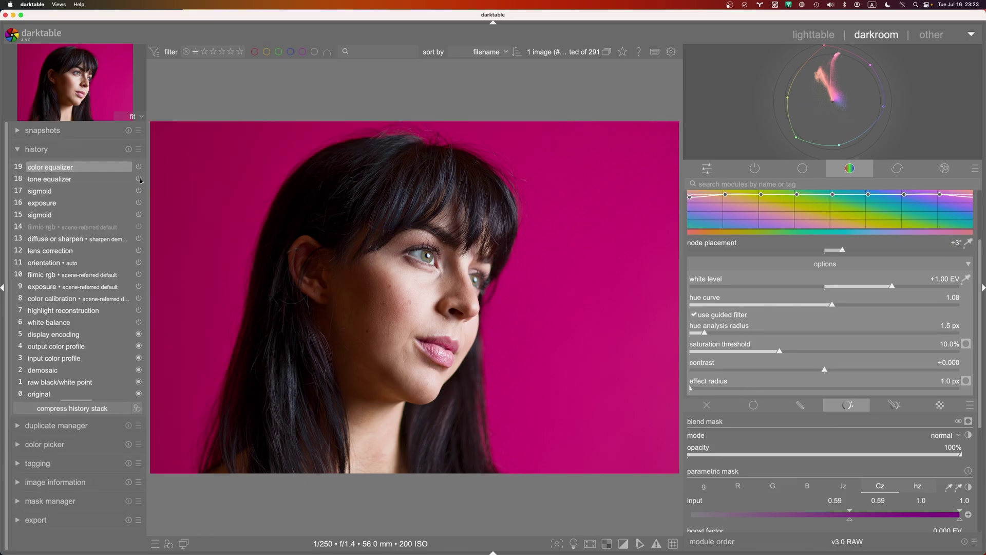
{"action": "scroll", "coordinate": [856, 444], "scroll_direction": "up", "scroll_amount": 3}
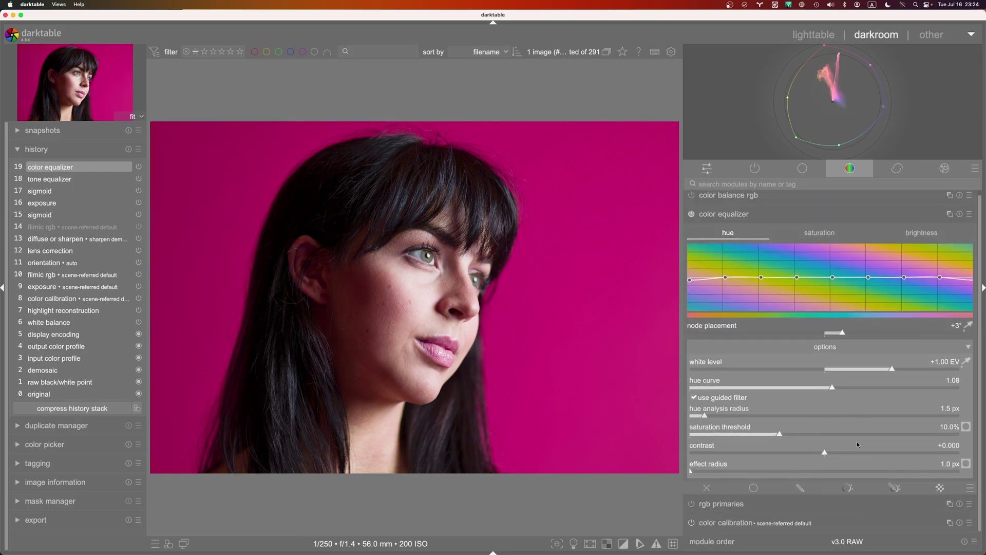
{"action": "left_click", "coordinate": [848, 491]}
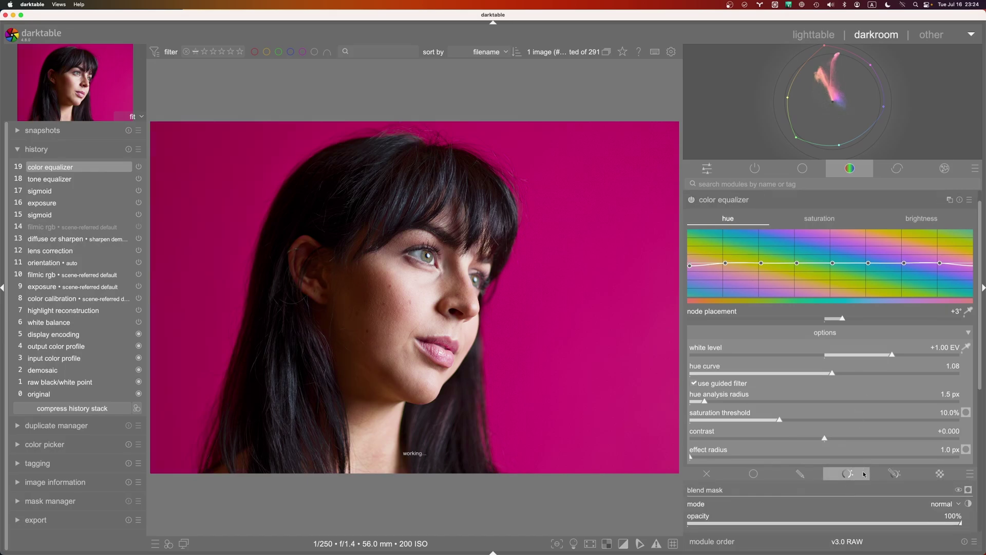
- Compare the portrait before and after the color equalizer by switching between the tone equalizer and color equalizer history states
{"action": "scroll", "coordinate": [862, 471], "scroll_direction": "up", "scroll_amount": 1}
{"action": "scroll", "coordinate": [861, 480], "scroll_direction": "down", "scroll_amount": 1}
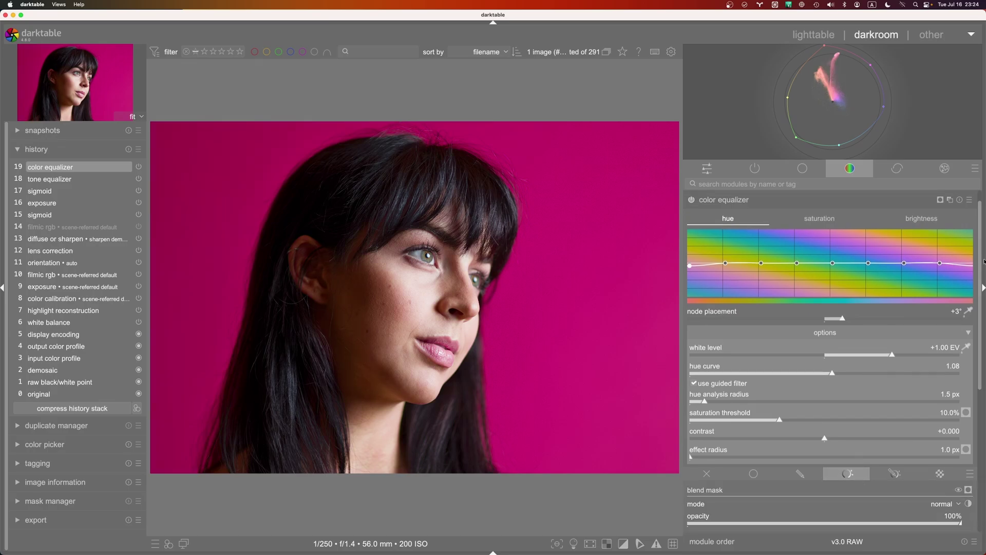
{"action": "scroll", "coordinate": [981, 258], "scroll_direction": "up", "scroll_amount": 1}
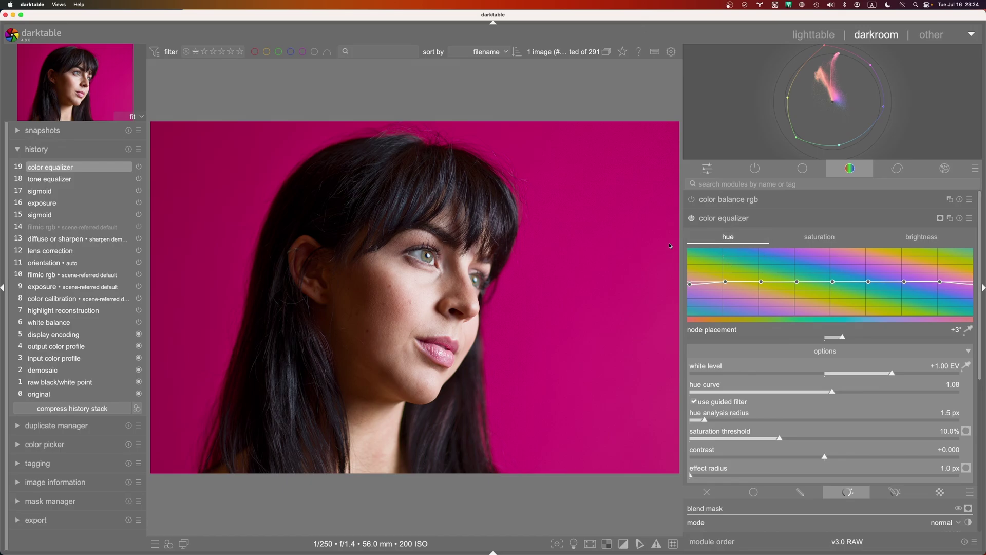
{"action": "left_click", "coordinate": [88, 180]}
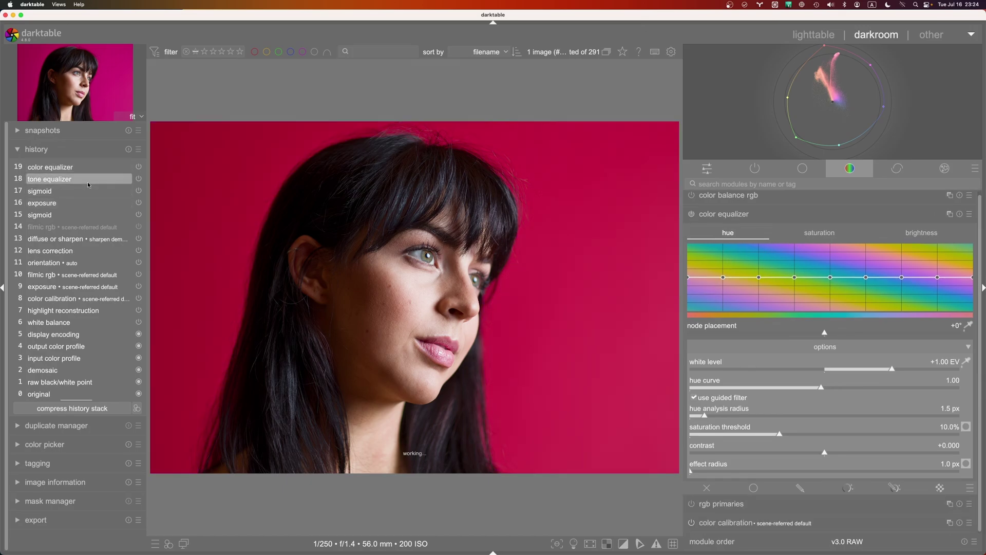
{"action": "left_click", "coordinate": [96, 165]}
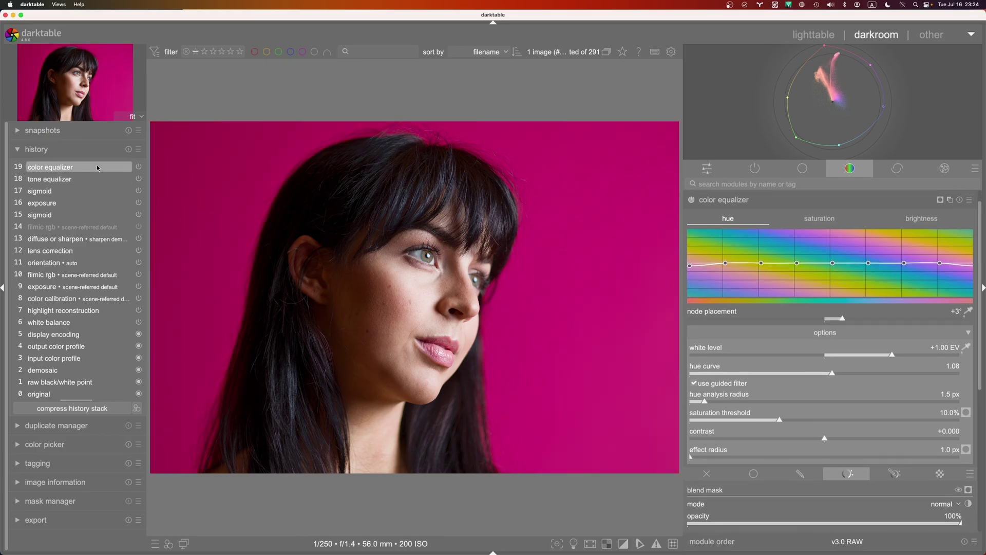